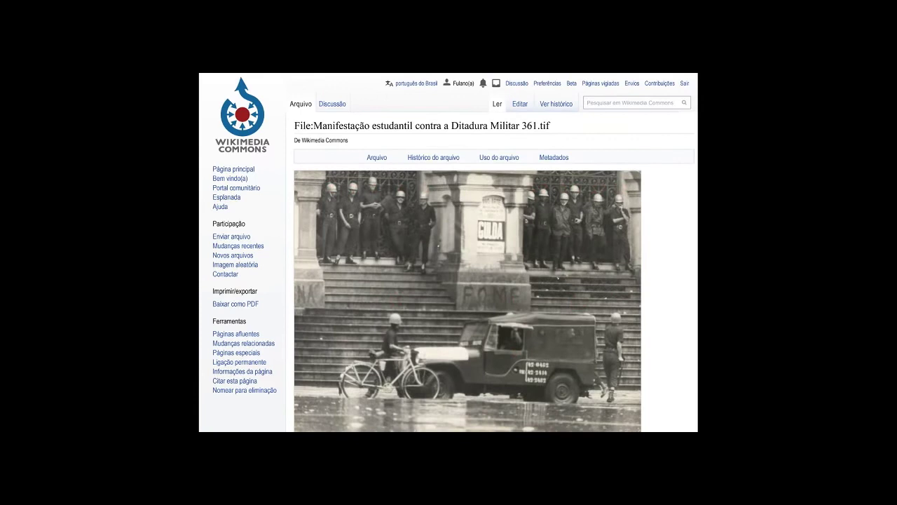
- Open the file's captions for editing and enter the Brazilian Portuguese caption "militares em uma manifestação estudantil contra a ditadura militar brasileira"
{"action": "scroll", "coordinate": [449, 252], "scroll_direction": "down", "scroll_amount": 5}
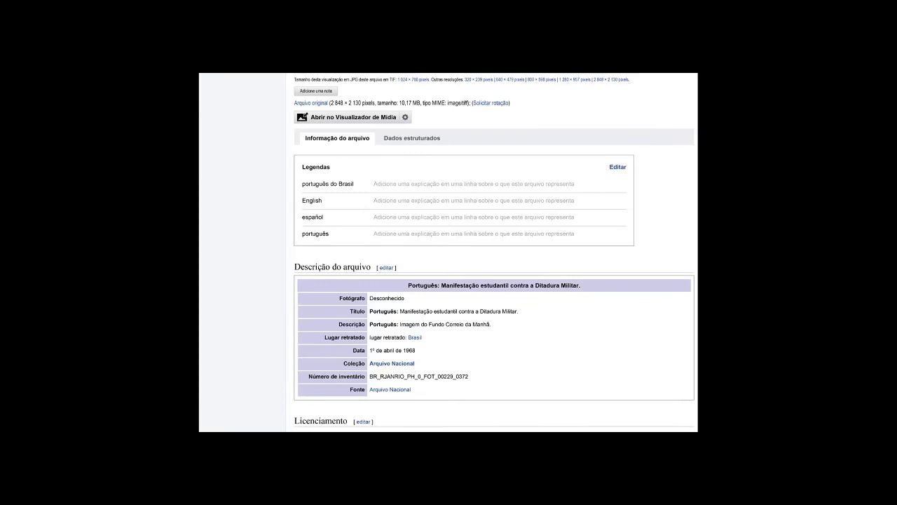
{"action": "left_click", "coordinate": [618, 167]}
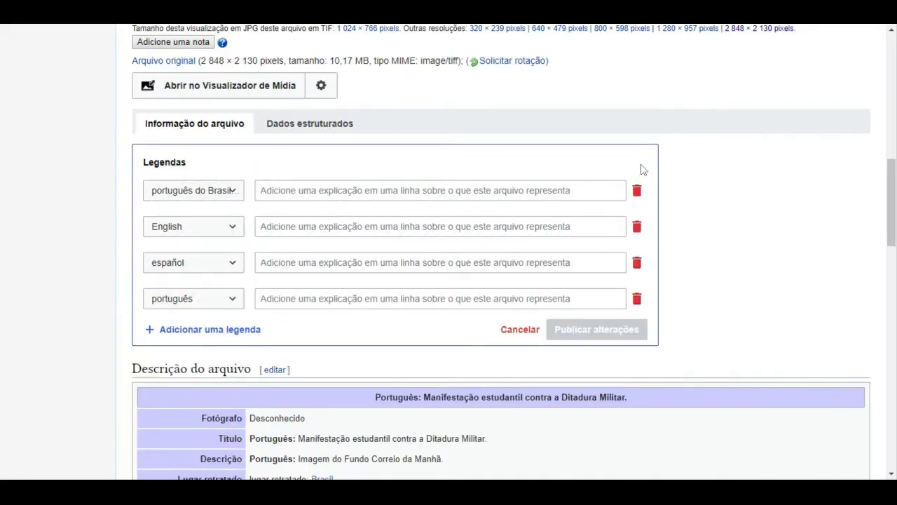
{"action": "left_click", "coordinate": [441, 190]}
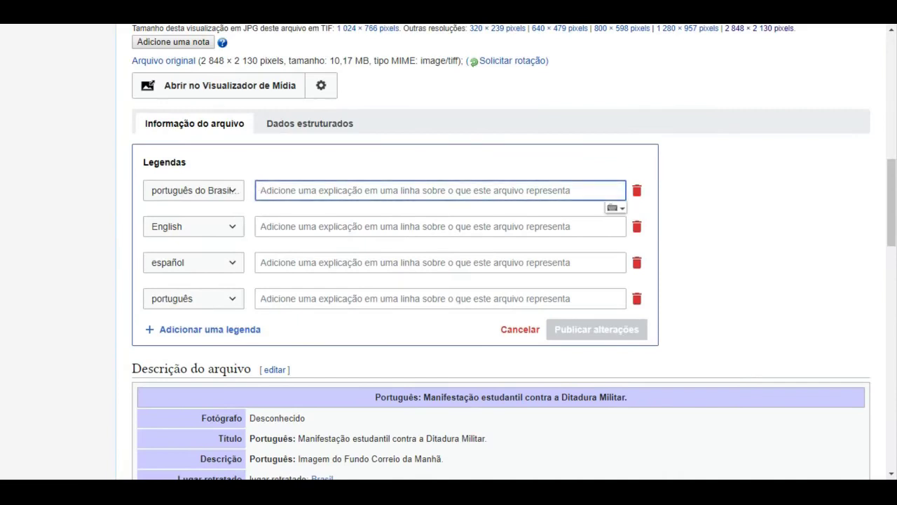
{"action": "type", "text": "militares em uma manifestação estudan"}
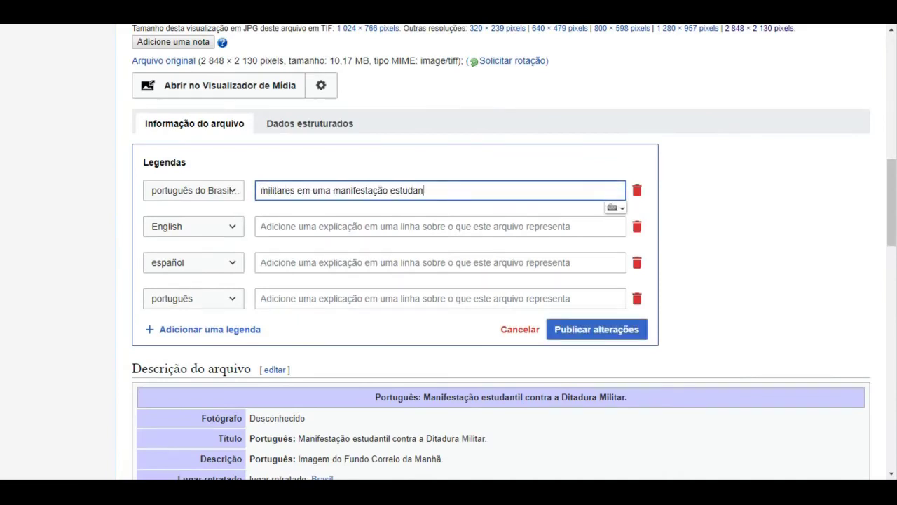
{"action": "type", "text": "itar brasileira"}
- Enter the English caption "militaries in a student protest against the Brazilian military dictatorship"
{"action": "left_click", "coordinate": [441, 226]}
{"action": "type", "text": "militaries"}
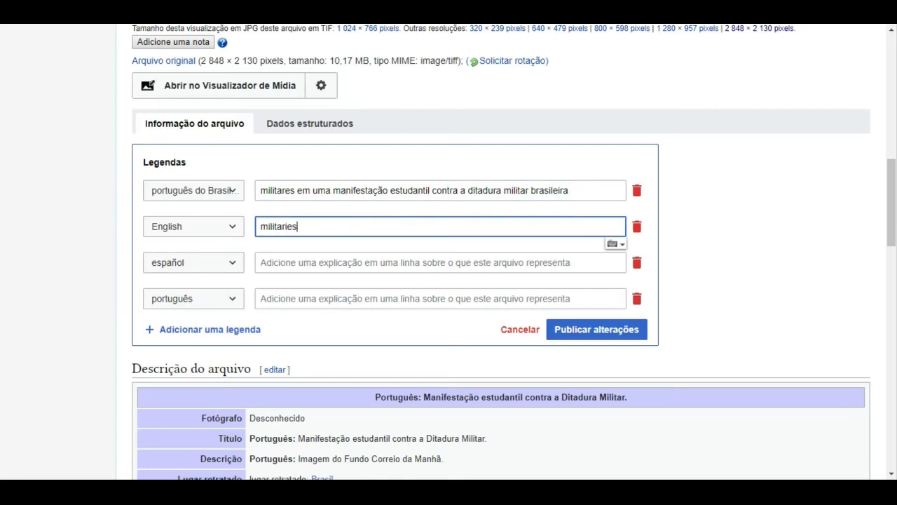
{"action": "type", "text": "rship"}
- Enter the Spanish caption "militares en una manifestación estudantil contra la dictadura militar brasileña"
{"action": "left_click", "coordinate": [440, 262]}
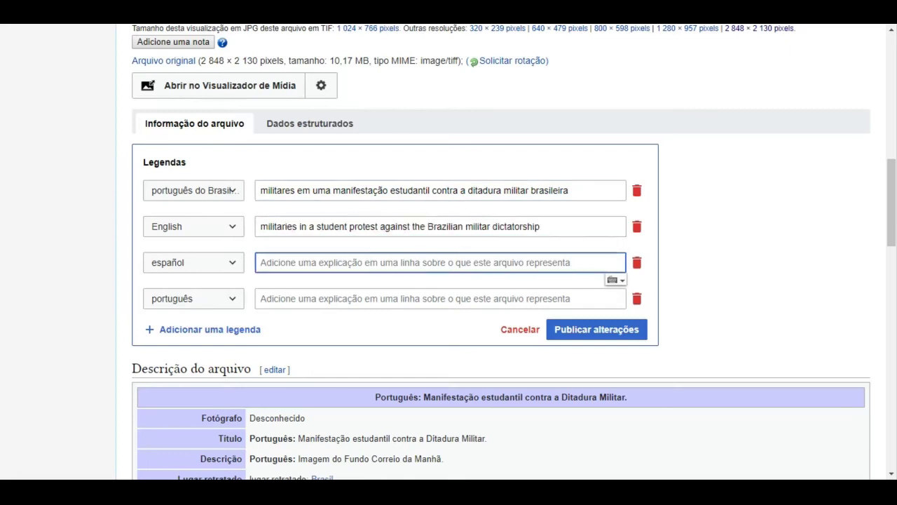
{"action": "type", "text": "militares en una manifestación estudantil contra la dictadura militar brasile"}
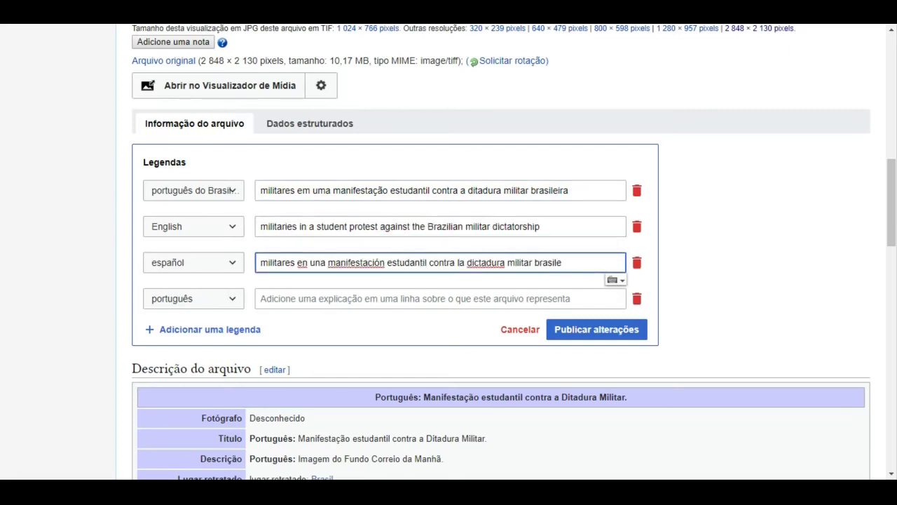
{"action": "type", "text": "ña"}
- Enter the Portuguese caption "militares em uma manifestação estudantil contra a ditadura militar brasileira" and publish the captions
{"action": "left_click", "coordinate": [440, 298]}
{"action": "type", "text": "militares em uma manifestação estudantil contra a ditadura militar brasileira"}
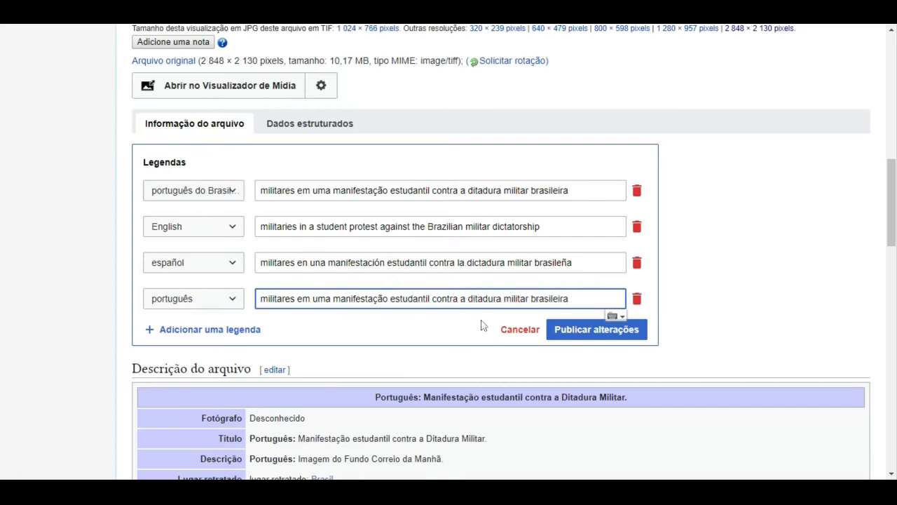
{"action": "left_click", "coordinate": [601, 331]}
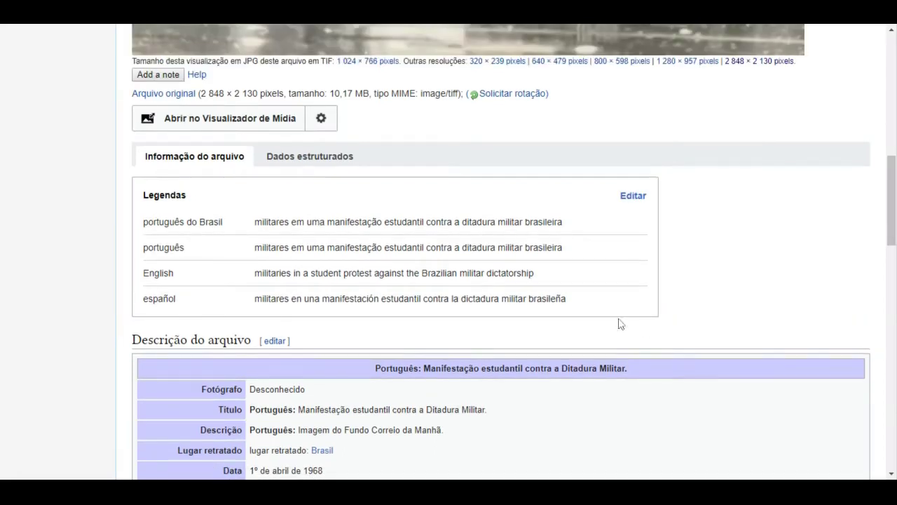
- In the file's structured data, add "portão", the entry point to an enclosed space, as a depicted item
{"action": "left_click", "coordinate": [350, 164]}
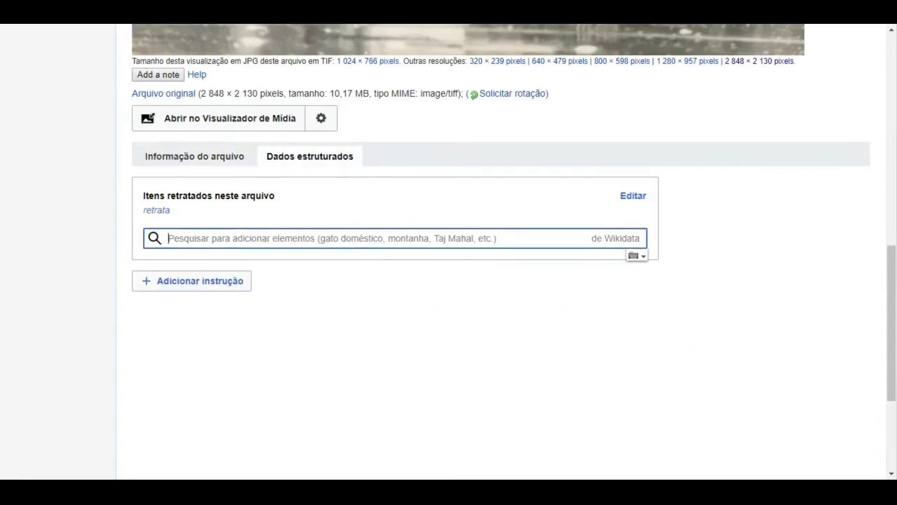
{"action": "type", "text": "po"}
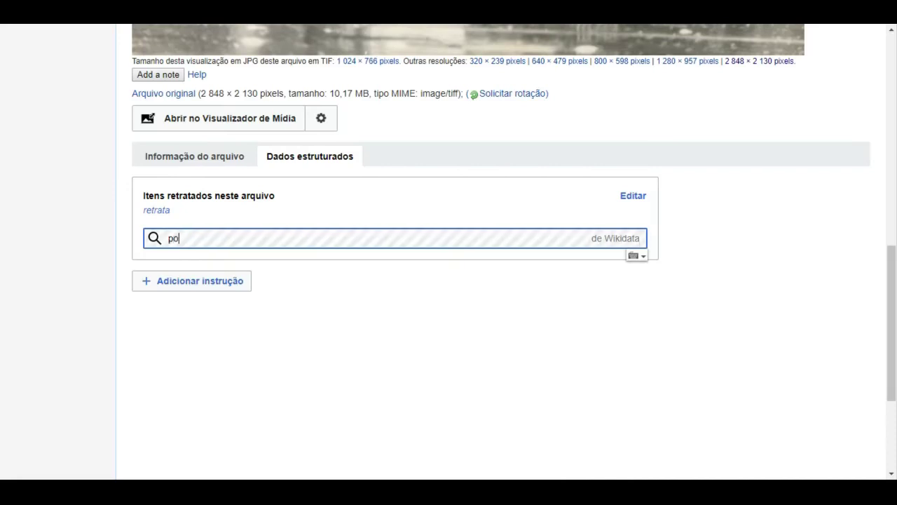
{"action": "type", "text": "rtão"}
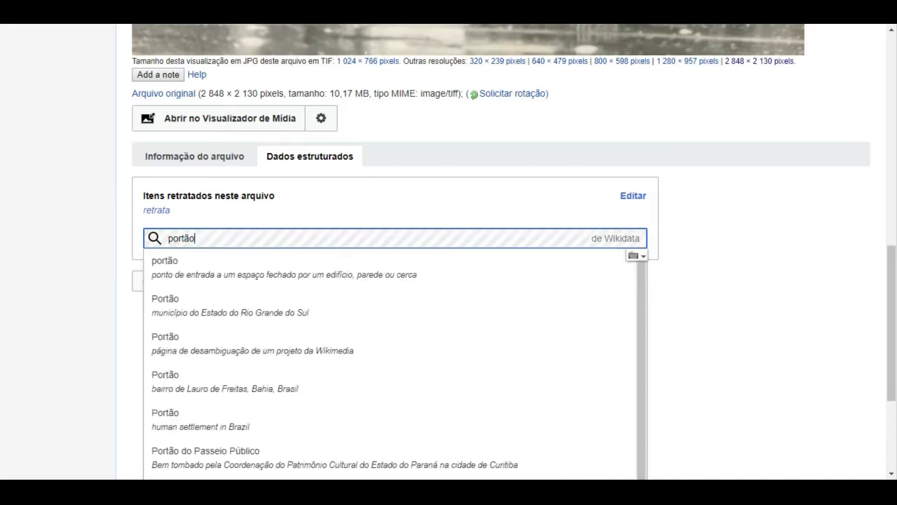
{"action": "left_click", "coordinate": [419, 275]}
- Add a "quantidade" qualifier with the value 2 to the depicted item "portão"
{"action": "left_click", "coordinate": [219, 289]}
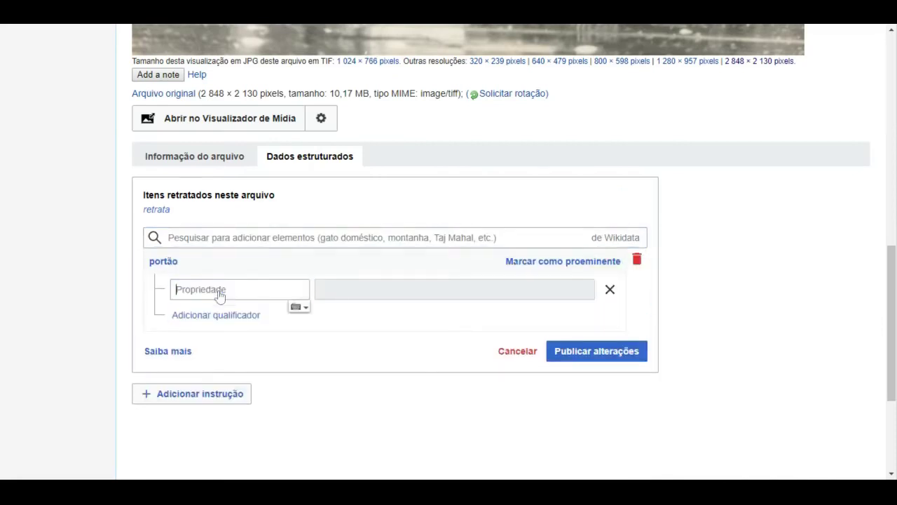
{"action": "type", "text": "quantidade"}
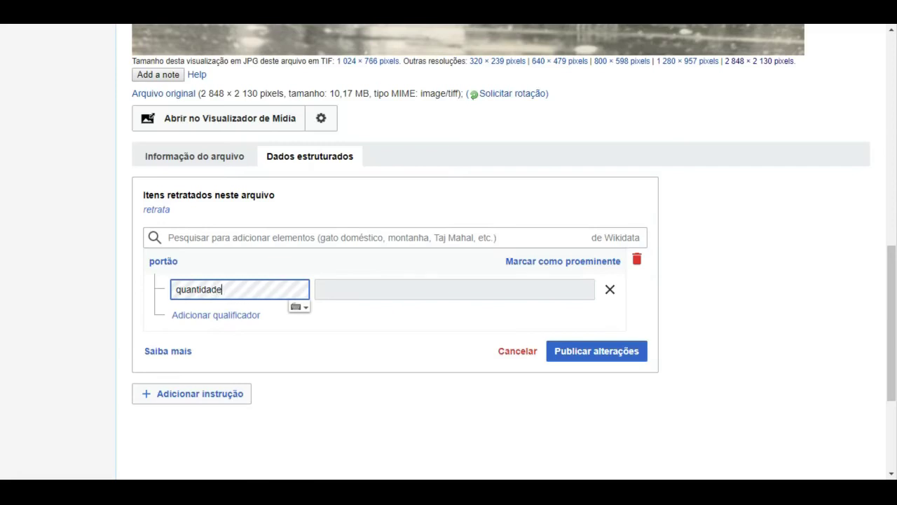
{"action": "key", "text": "Return"}
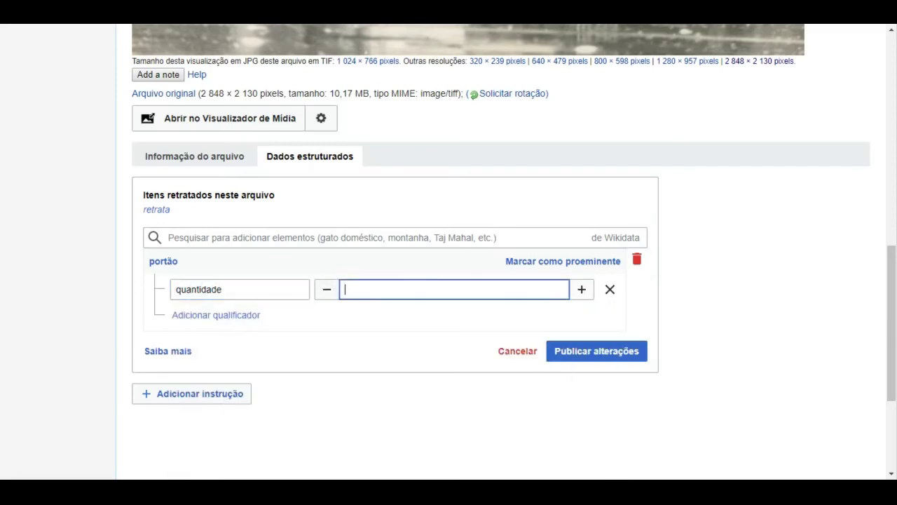
- Add a "material utilizado" qualifier with the value "ferro" to "portão" and publish the changes
{"action": "left_click", "coordinate": [241, 315]}
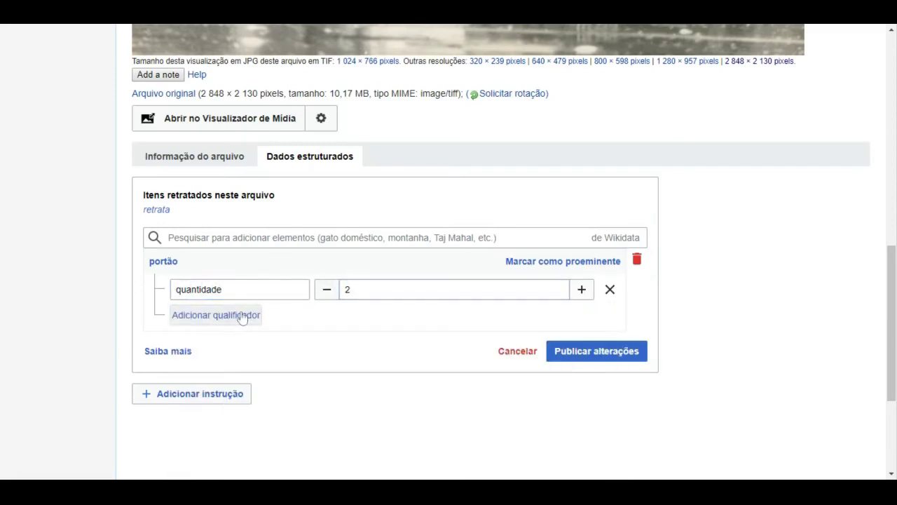
{"action": "type", "text": "material"}
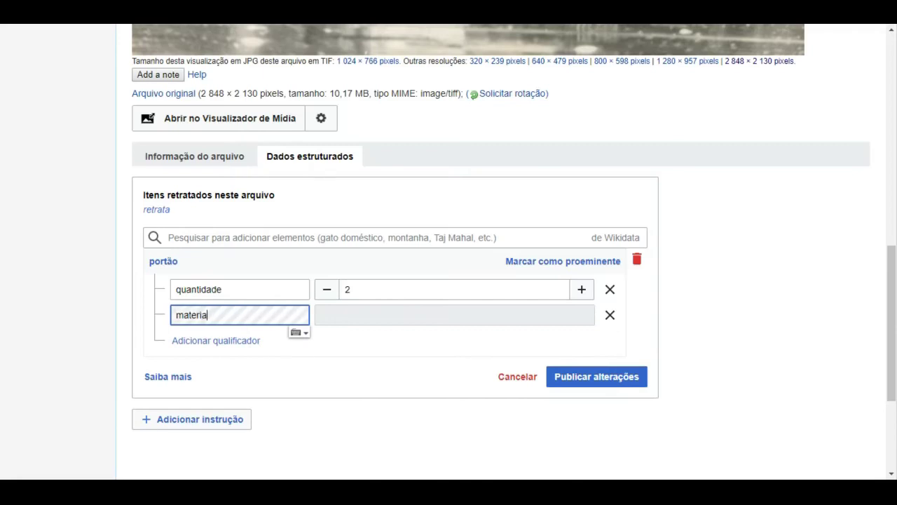
{"action": "left_click", "coordinate": [245, 339]}
{"action": "type", "text": "ferro"}
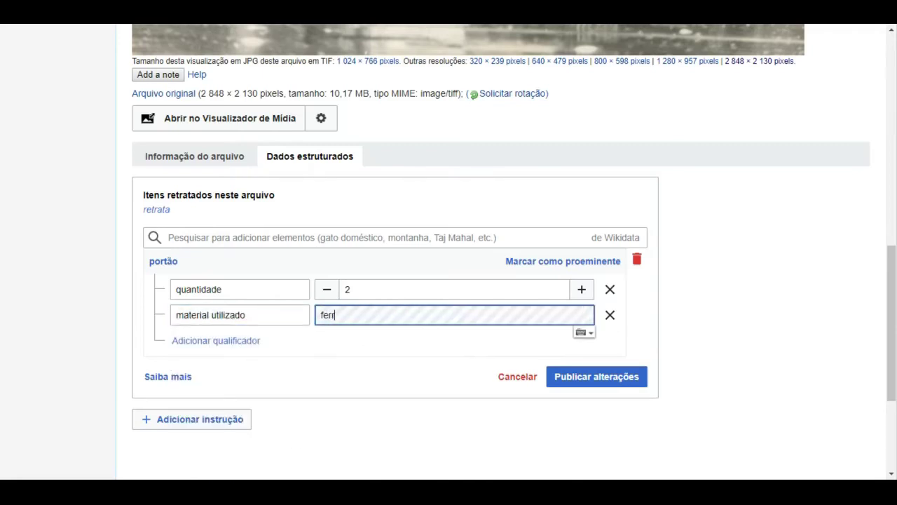
{"action": "left_click", "coordinate": [387, 344]}
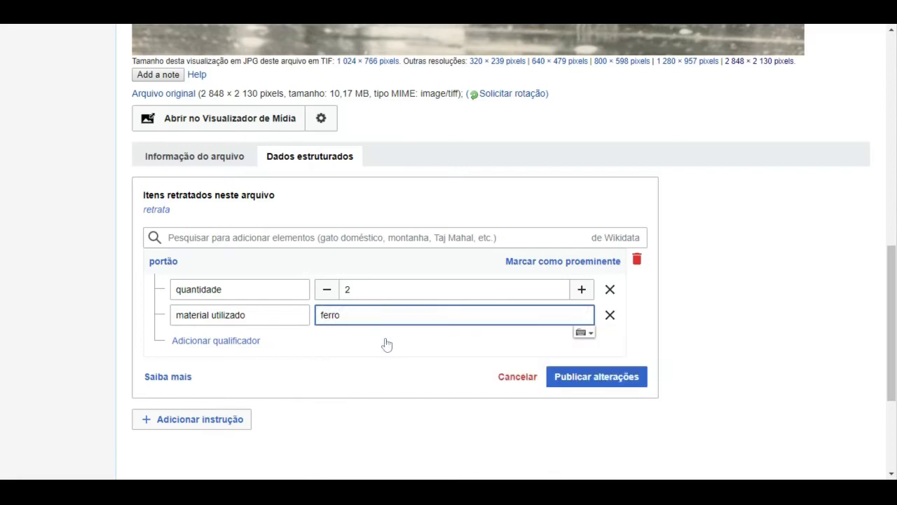
{"action": "left_click", "coordinate": [568, 377]}
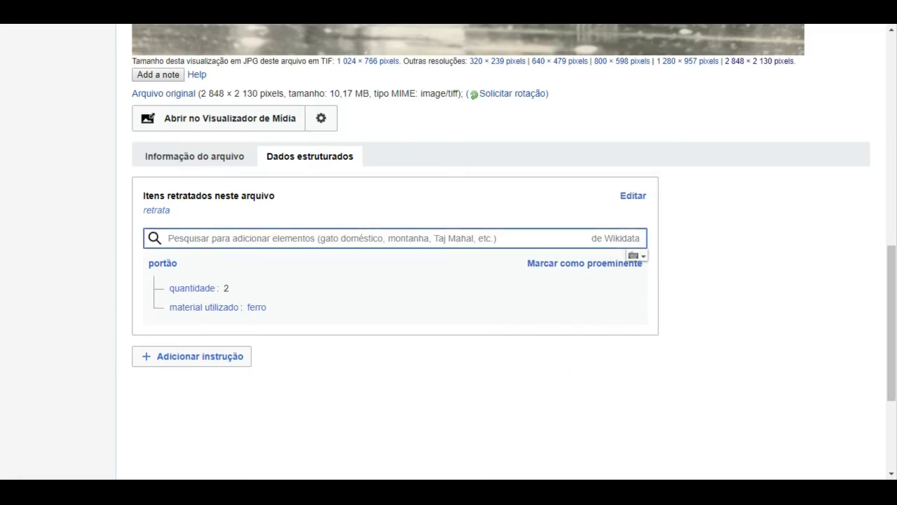
- Add "degrau", the part of a staircase one steps on, as another depicted item
{"action": "type", "text": "degr"}
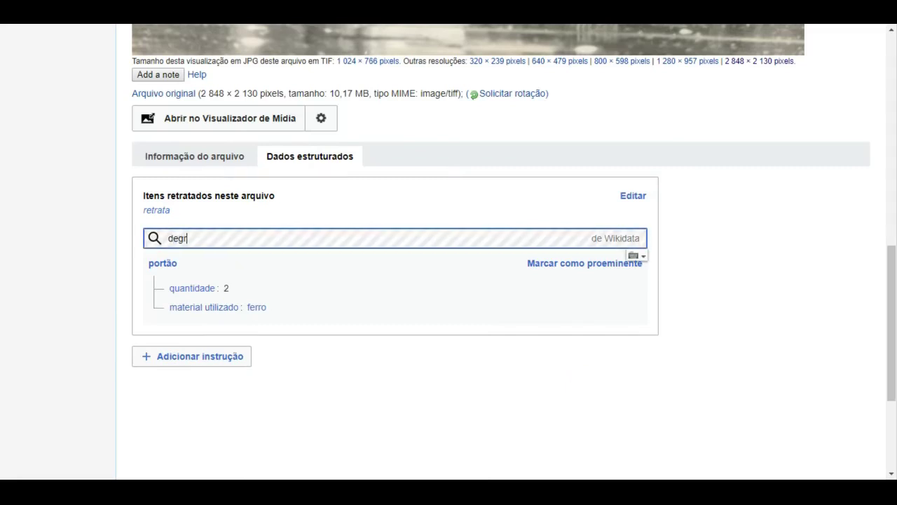
{"action": "type", "text": "aus"}
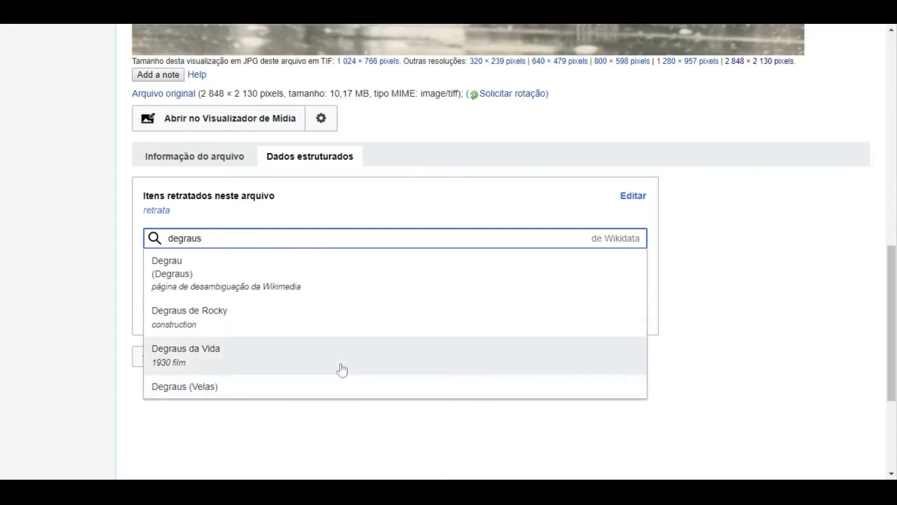
{"action": "key", "text": "BackSpace"}
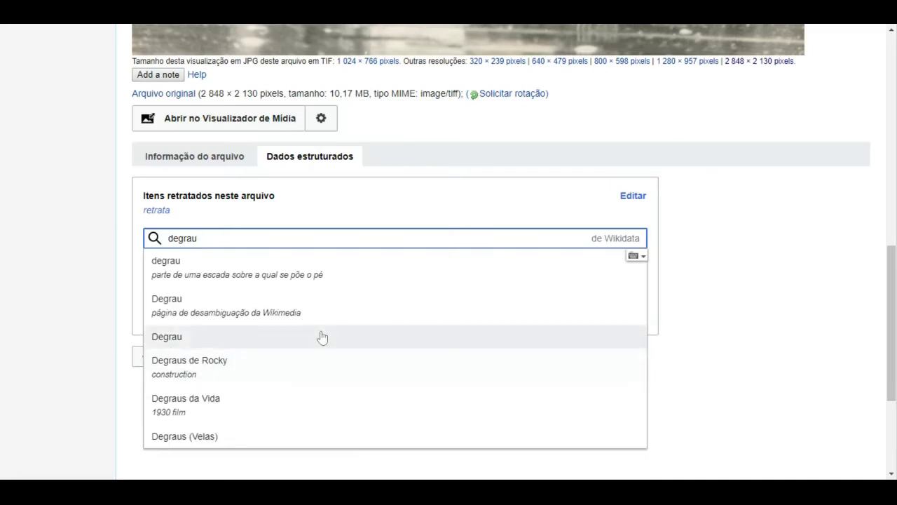
{"action": "left_click", "coordinate": [326, 275]}
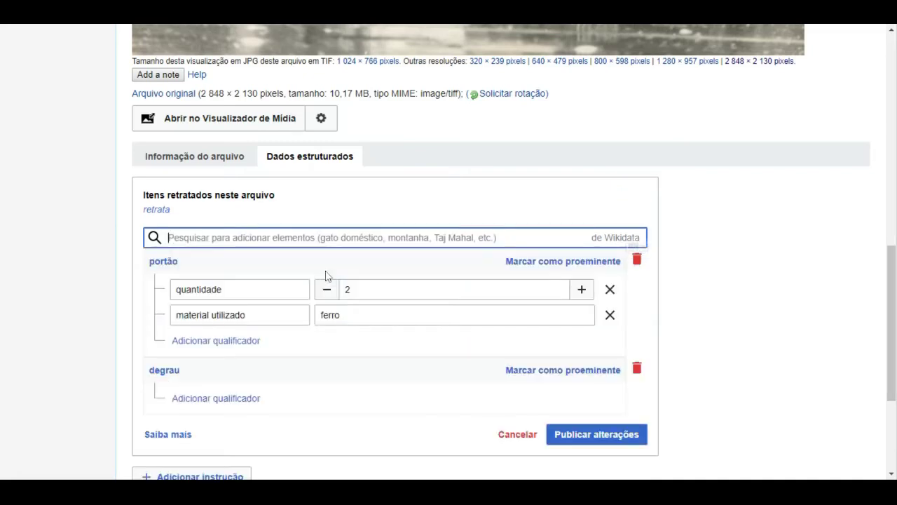
- Add a "quantidade" qualifier with the value 17 to "degrau" and publish the changes
{"action": "left_click", "coordinate": [249, 400]}
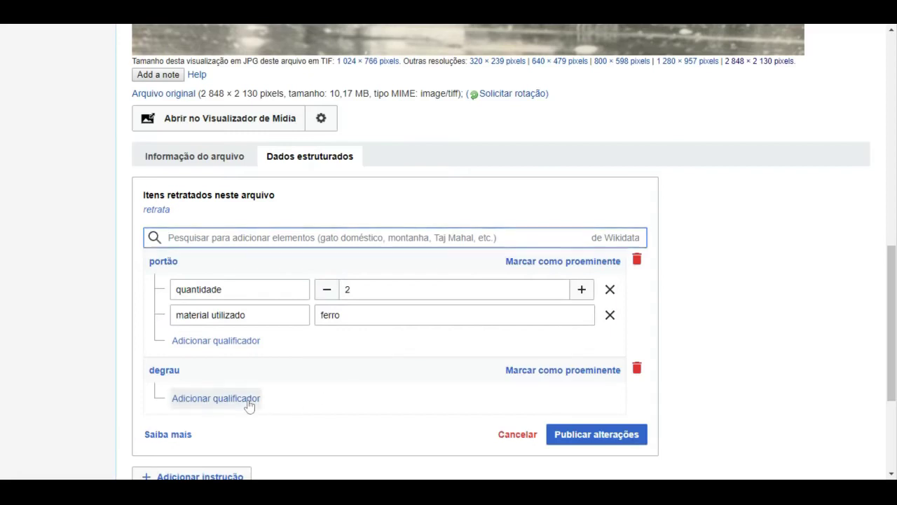
{"action": "type", "text": "quantida"}
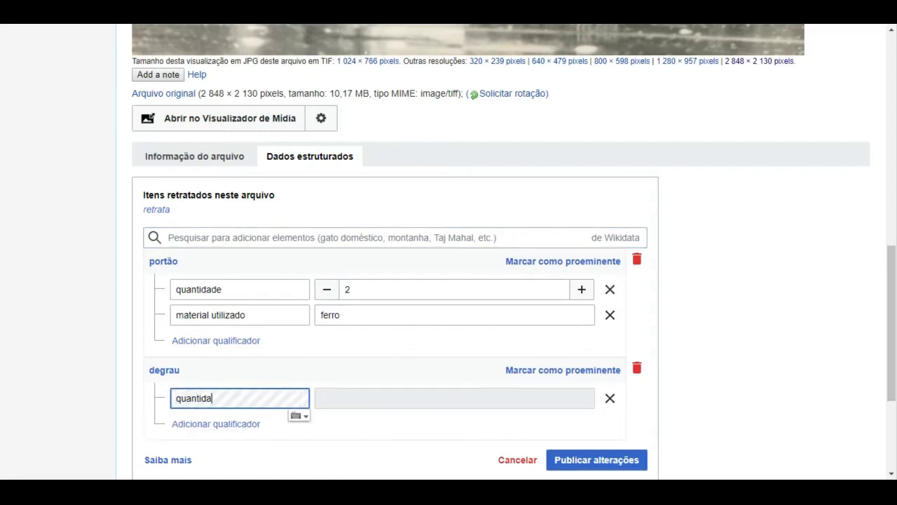
{"action": "type", "text": "de"}
{"action": "left_click", "coordinate": [286, 209]}
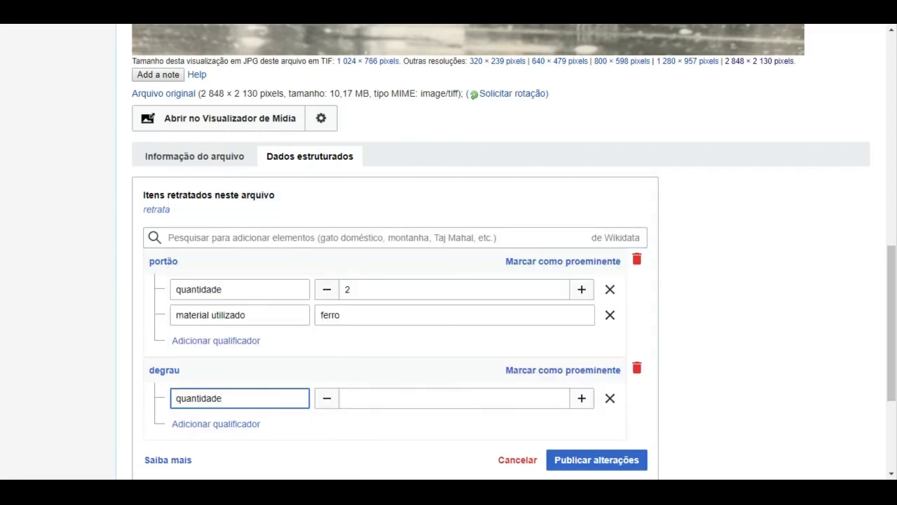
{"action": "left_click", "coordinate": [630, 457]}
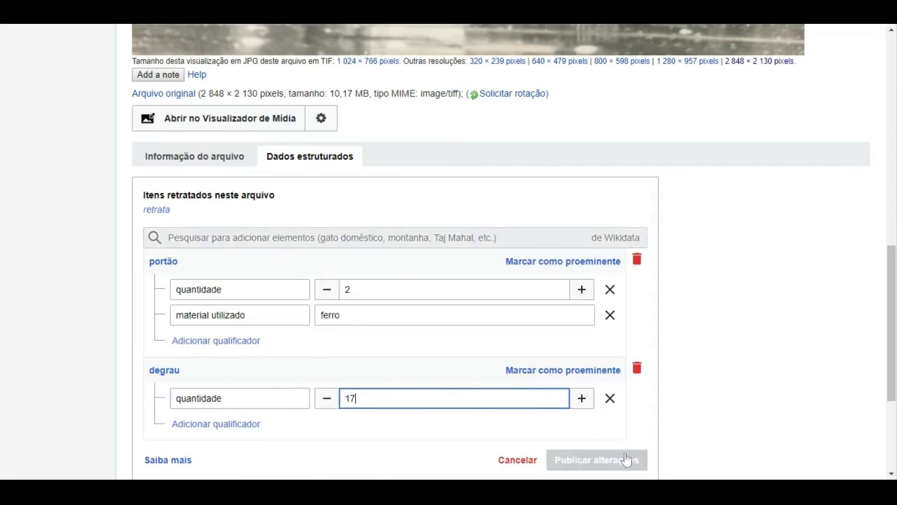
- Add "militar", described as the organized body tasked with preparing for and conducting war, as a depicted item
{"action": "scroll", "coordinate": [677, 316], "scroll_direction": "down", "scroll_amount": 1}
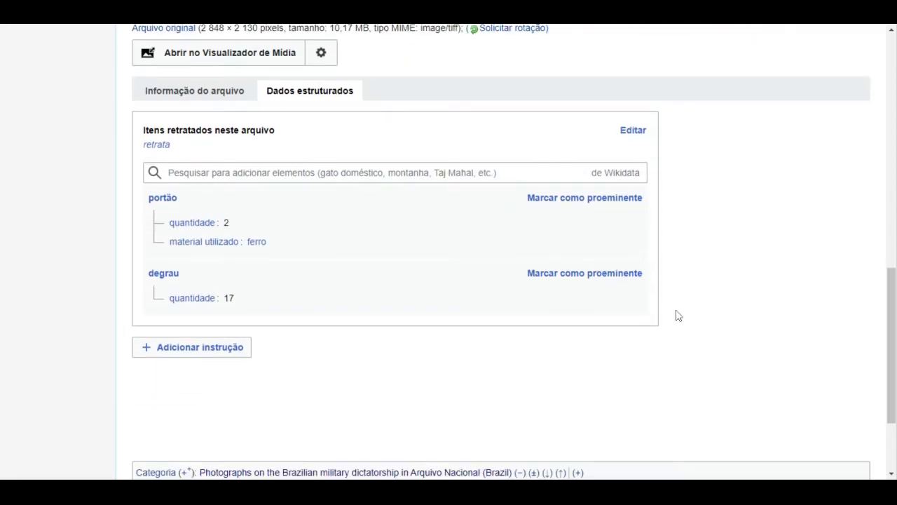
{"action": "type", "text": "militar"}
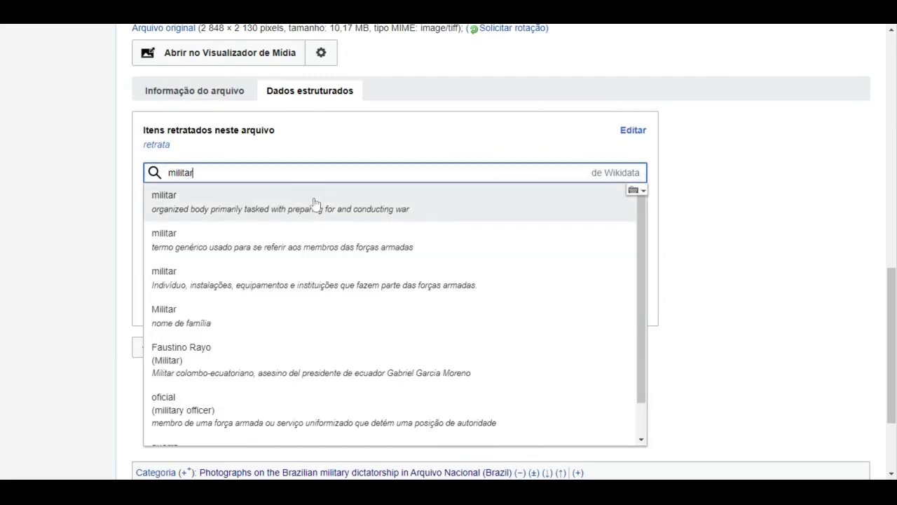
{"action": "left_click", "coordinate": [316, 205]}
- Add a "quantidade" qualifier with the value 12 to the depicted item "militar"
{"action": "scroll", "coordinate": [336, 364], "scroll_direction": "down", "scroll_amount": 2}
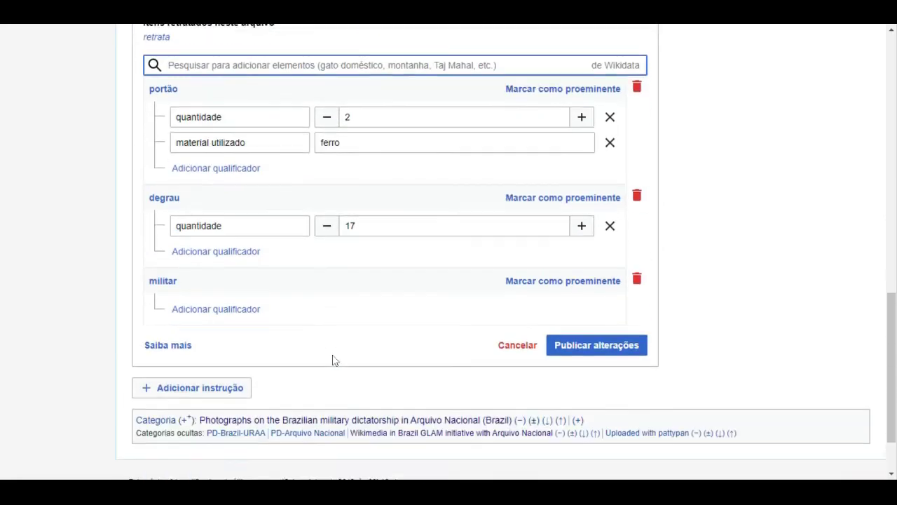
{"action": "left_click", "coordinate": [234, 286]}
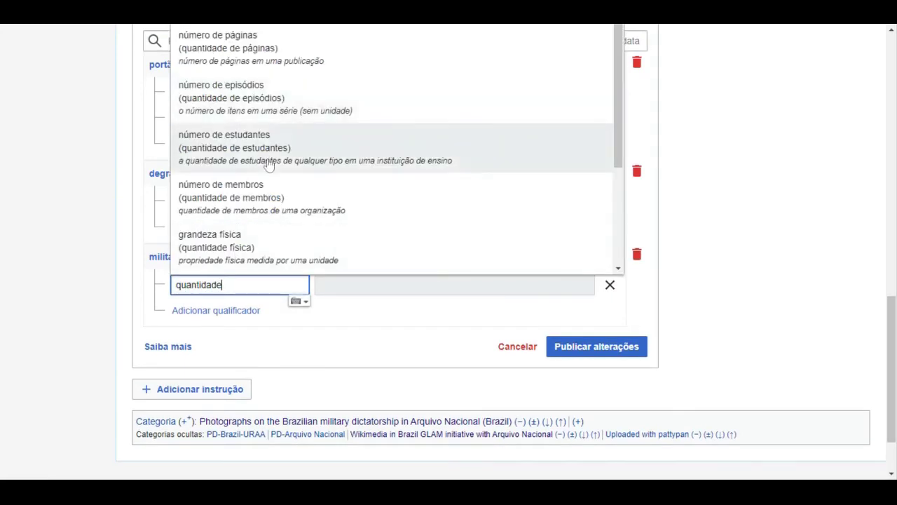
{"action": "scroll", "coordinate": [270, 164], "scroll_direction": "up", "scroll_amount": 2}
{"action": "left_click", "coordinate": [357, 350]}
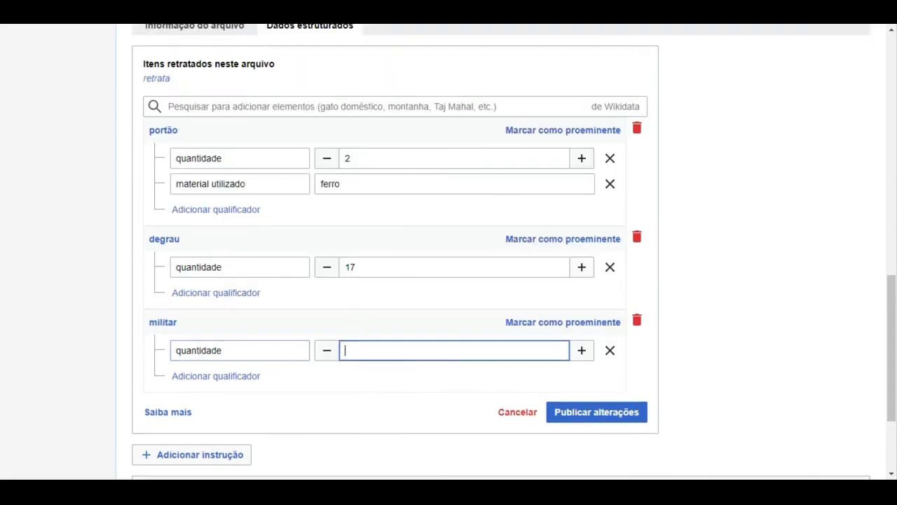
- Add "veste" qualifiers with the values "uniforme militar" and "cinto" to the first "militar" item
{"action": "left_click", "coordinate": [230, 375]}
{"action": "type", "text": "veste"}
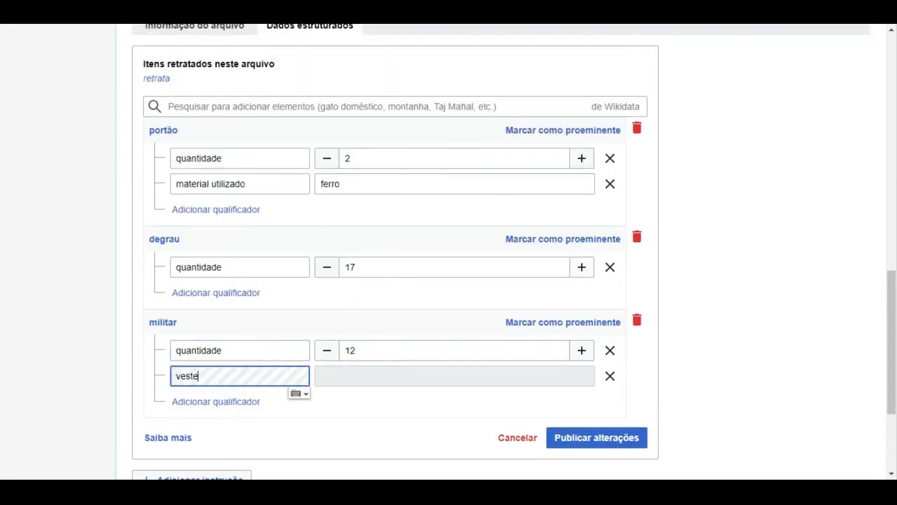
{"action": "scroll", "coordinate": [278, 351], "scroll_direction": "down", "scroll_amount": 2}
{"action": "key", "text": "Tab"}
{"action": "type", "text": "uniforme militar"}
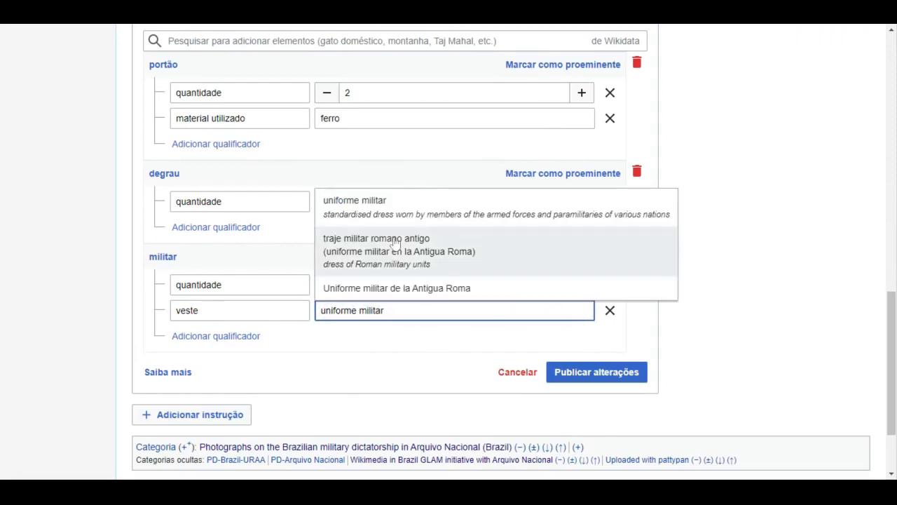
{"action": "left_click", "coordinate": [232, 335]}
{"action": "type", "text": "veste"}
{"action": "key", "text": "Tab"}
{"action": "type", "text": "cinto"}
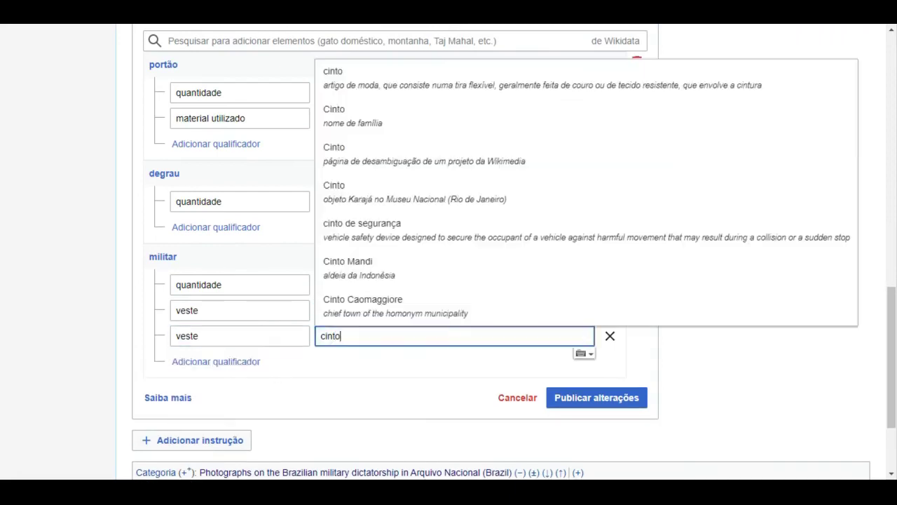
- Add "veste" qualifiers with the values "capacete" and "coldre" to the first "militar" item
{"action": "left_click", "coordinate": [244, 364]}
{"action": "type", "text": "veste"}
{"action": "key", "text": "Tab"}
{"action": "type", "text": "capacete"}
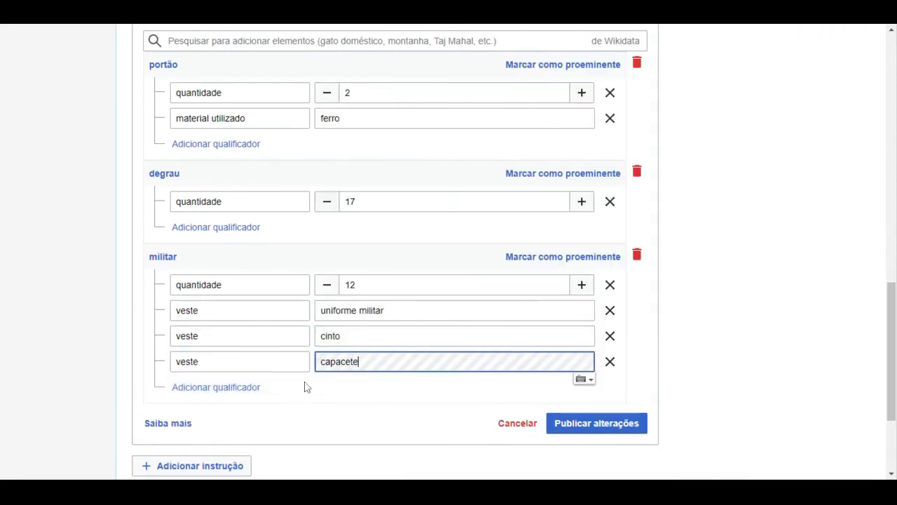
{"action": "left_click", "coordinate": [350, 74]}
{"action": "left_click", "coordinate": [243, 387]}
{"action": "type", "text": "veste"}
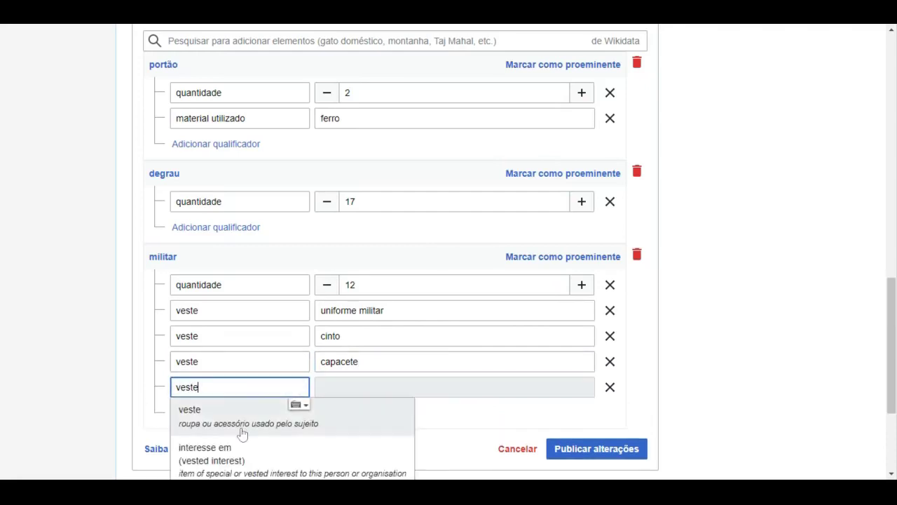
{"action": "key", "text": "Tab"}
{"action": "type", "text": "coldre"}
{"action": "key", "text": "Return"}
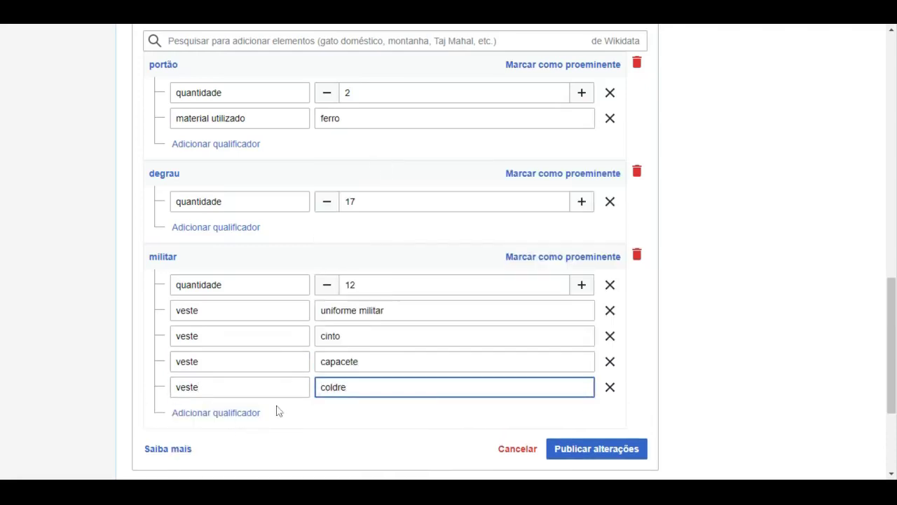
- Add a "usa" qualifier with the value "cassetete" to the first "militar" item
{"action": "left_click", "coordinate": [244, 413]}
{"action": "type", "text": "usa"}
{"action": "key", "text": "Tab"}
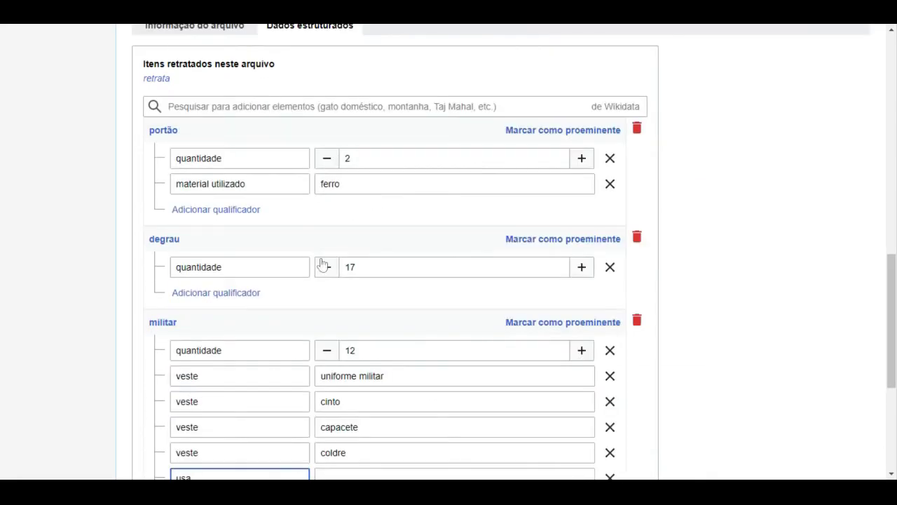
{"action": "type", "text": "cassetete"}
{"action": "scroll", "coordinate": [376, 386], "scroll_direction": "up", "scroll_amount": 1}
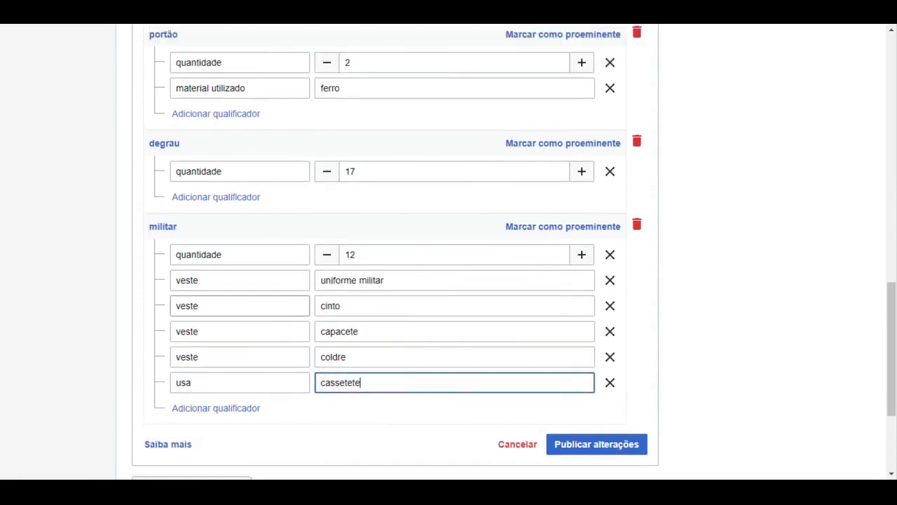
{"action": "scroll", "coordinate": [195, 279], "scroll_direction": "up", "scroll_amount": 1}
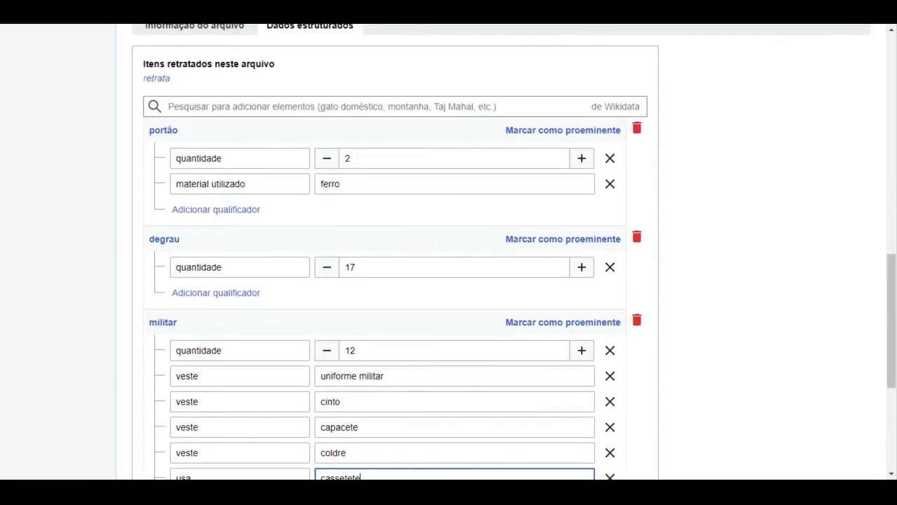
- Add a second "militar" depicted item with a "quantidade" qualifier of 2
{"action": "left_click", "coordinate": [210, 106]}
{"action": "type", "text": "militar"}
{"action": "left_click", "coordinate": [217, 176]}
{"action": "scroll", "coordinate": [202, 305], "scroll_direction": "down", "scroll_amount": 4}
{"action": "left_click", "coordinate": [207, 299]}
{"action": "type", "text": "quant"}
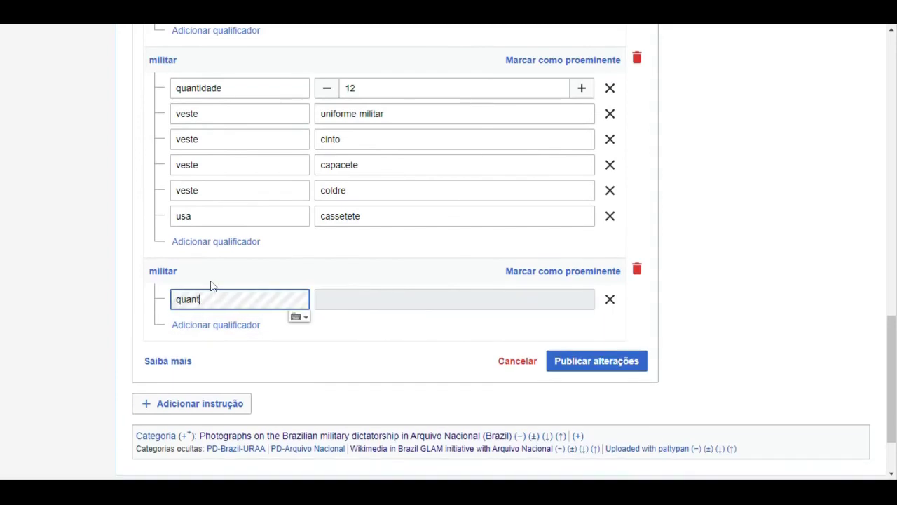
{"action": "type", "text": "idade"}
{"action": "scroll", "coordinate": [250, 147], "scroll_direction": "up", "scroll_amount": 3}
{"action": "left_click", "coordinate": [285, 212]}
{"action": "scroll", "coordinate": [285, 212], "scroll_direction": "down", "scroll_amount": 2}
{"action": "type", "text": "2"}
- Add "veste" qualifiers with the values "uniforme militar" and "cinto" to the second "militar" item
{"action": "left_click", "coordinate": [224, 390]}
{"action": "scroll", "coordinate": [224, 390], "scroll_direction": "down", "scroll_amount": 1}
{"action": "type", "text": "veste"}
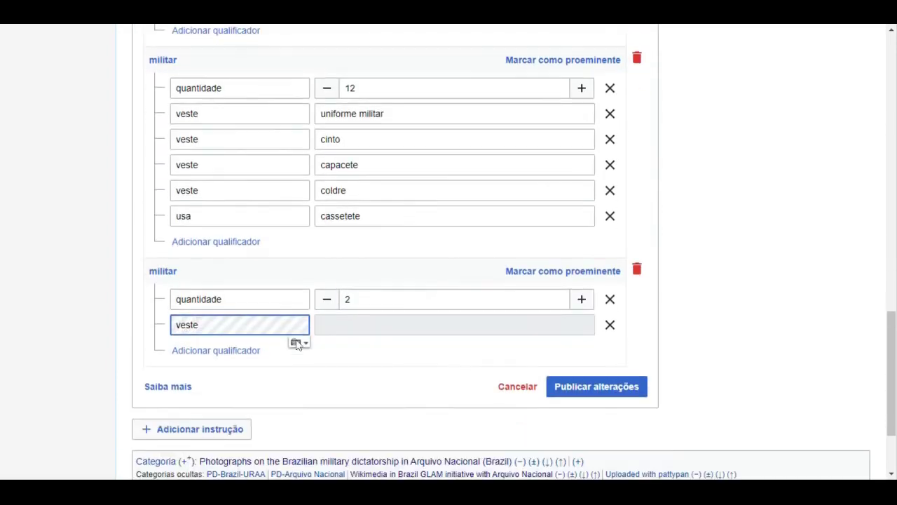
{"action": "key", "text": "Tab"}
{"action": "type", "text": "u"}
{"action": "left_click", "coordinate": [216, 350]}
{"action": "type", "text": "veste"}
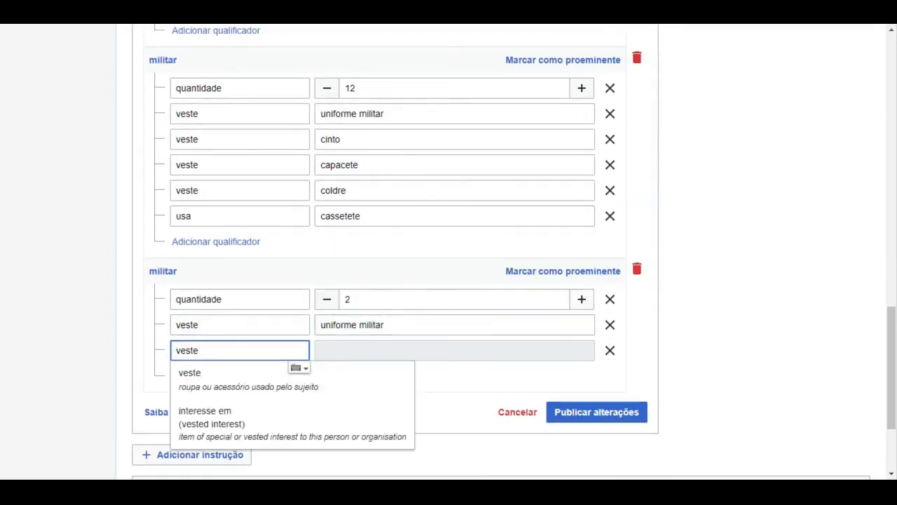
{"action": "key", "text": "Tab"}
{"action": "type", "text": "cinto"}
- Add "veste" qualifiers for "capacete", the protective headgear, and "coldre" to the second "militar" item
{"action": "left_click", "coordinate": [216, 376]}
{"action": "type", "text": "veste"}
{"action": "key", "text": "Tab"}
{"action": "type", "text": "capacete"}
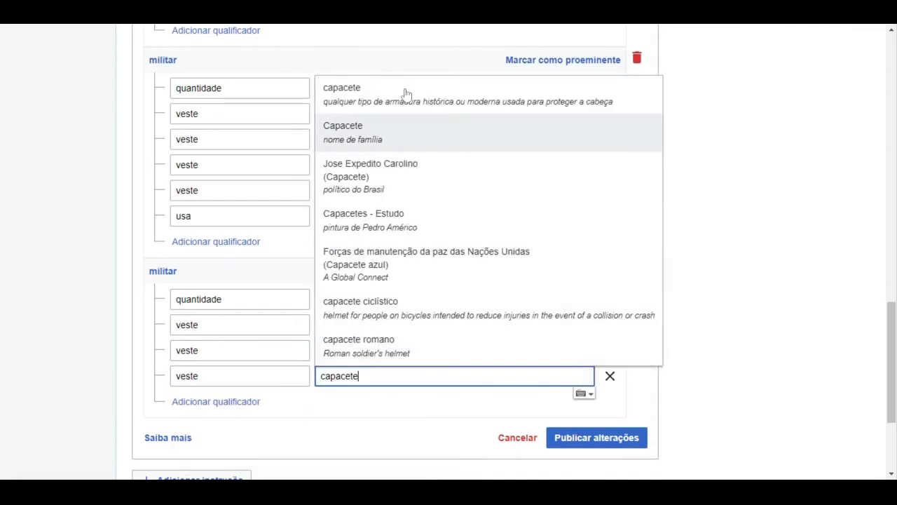
{"action": "left_click", "coordinate": [407, 94]}
{"action": "left_click", "coordinate": [216, 401]}
{"action": "type", "text": "veste"}
{"action": "key", "text": "Tab"}
{"action": "type", "text": "coldre"}
- Add a "usa" qualifier "cassetete" and a "veste" qualifier "capa de chuva" to the second "militar" item
{"action": "left_click", "coordinate": [241, 427]}
{"action": "type", "text": "usa"}
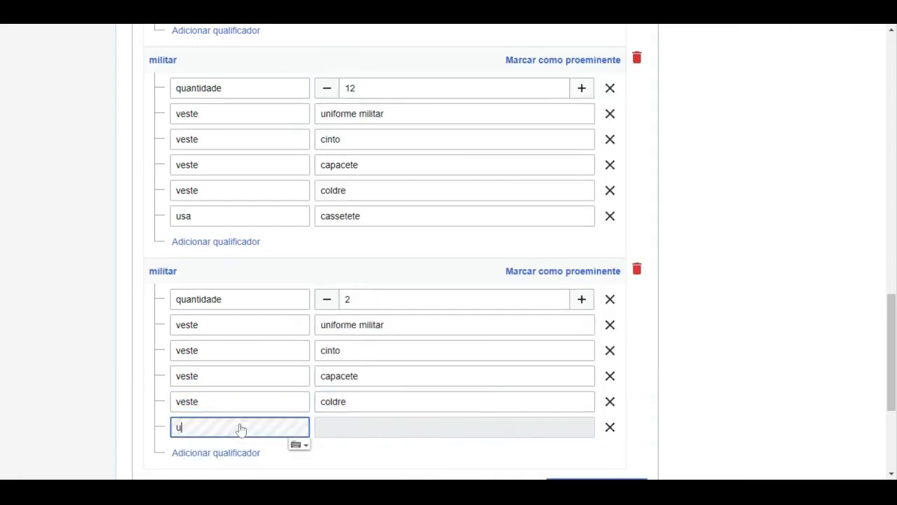
{"action": "left_click", "coordinate": [258, 63]}
{"action": "type", "text": "cassetete"}
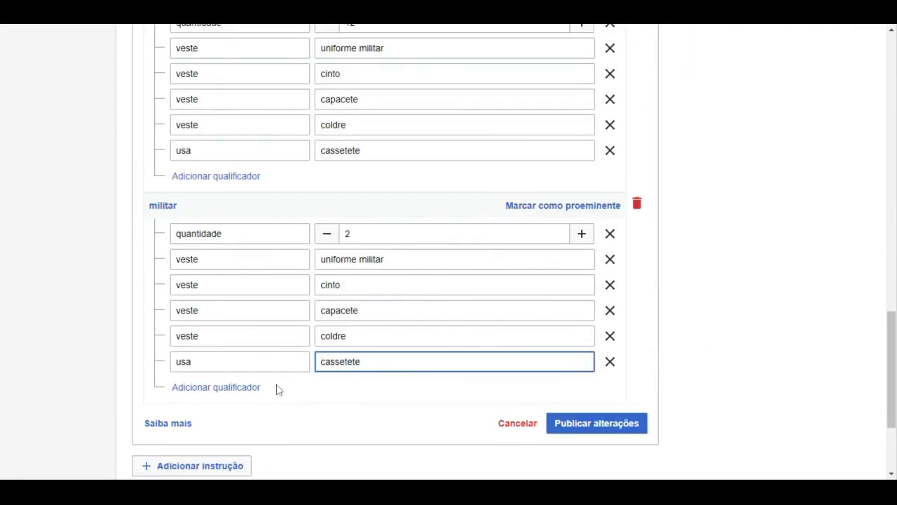
{"action": "left_click", "coordinate": [231, 387]}
{"action": "type", "text": "veste"}
{"action": "left_click", "coordinate": [328, 417]}
{"action": "type", "text": "capa de chuva"}
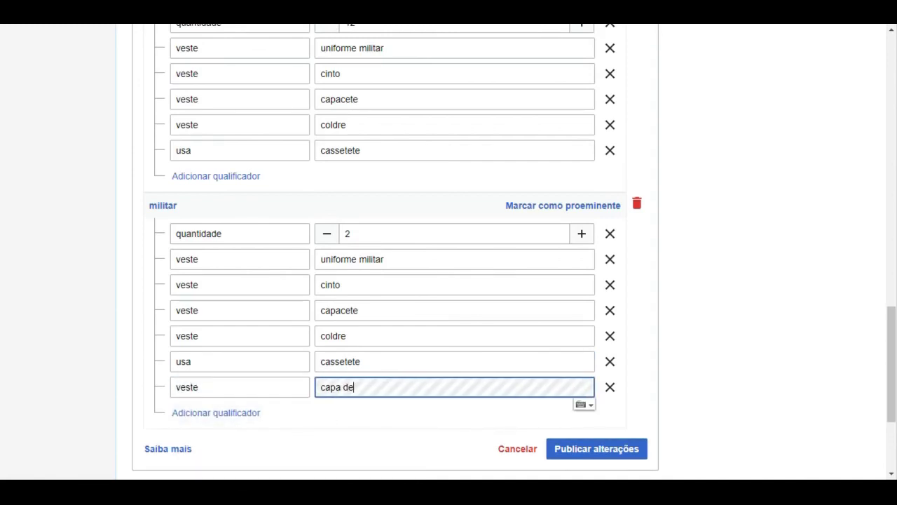
{"action": "left_click", "coordinate": [397, 429]}
- Add a third "militar" depicted item with a "quantidade" qualifier of 1
{"action": "type", "text": "militar"}
{"action": "left_click", "coordinate": [241, 265]}
{"action": "scroll", "coordinate": [241, 252], "scroll_direction": "down", "scroll_amount": 10}
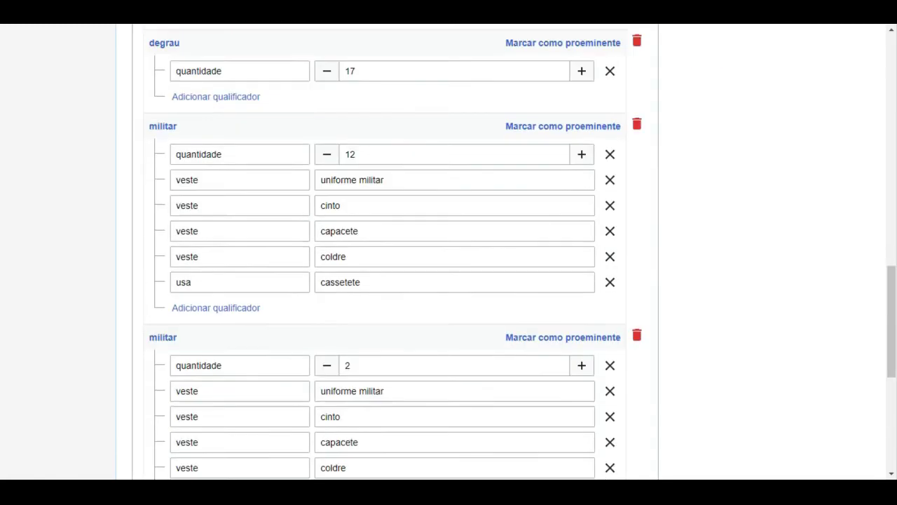
{"action": "left_click", "coordinate": [247, 296]}
{"action": "type", "text": "quantidade"}
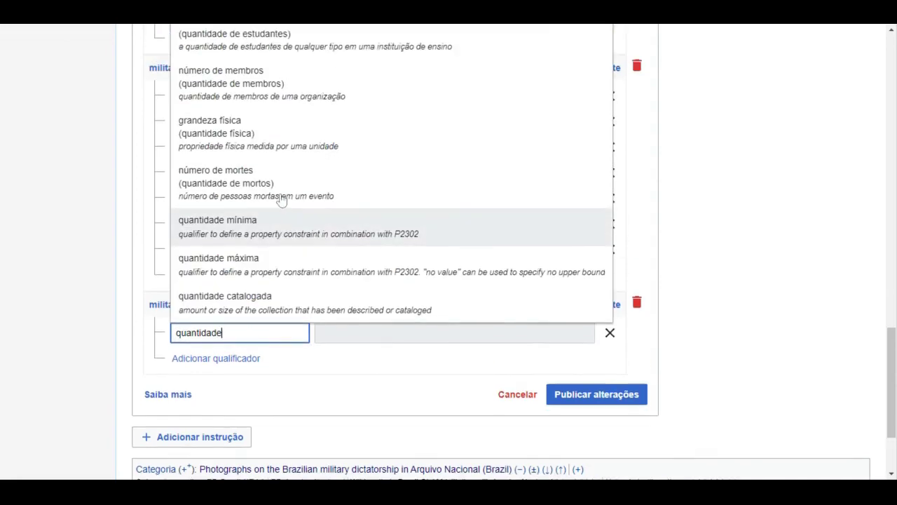
{"action": "key", "text": "Return"}
{"action": "type", "text": "1"}
- Add "veste" qualifiers with the values "uniforme militar" and "cinto" to the third "militar" item
{"action": "left_click", "coordinate": [224, 324]}
{"action": "type", "text": "veste"}
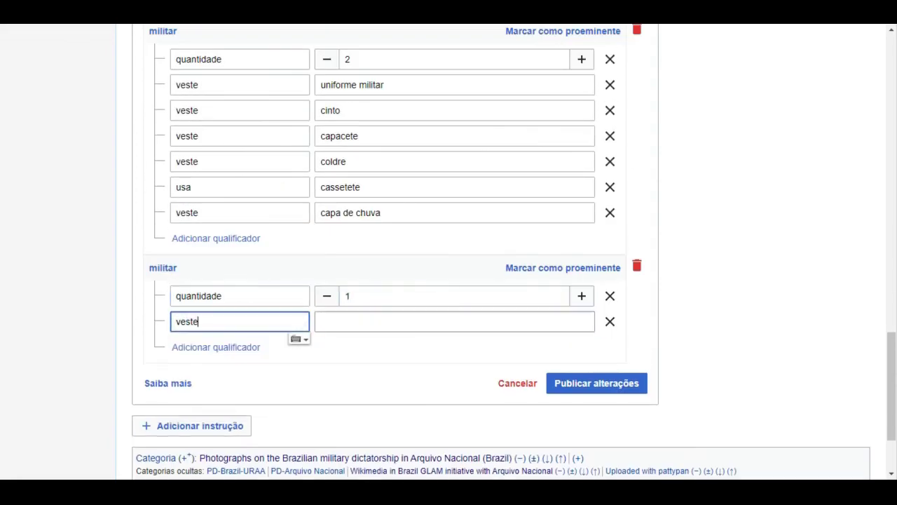
{"action": "key", "text": "Return"}
{"action": "type", "text": "uniforme militar"}
{"action": "left_click", "coordinate": [256, 347]}
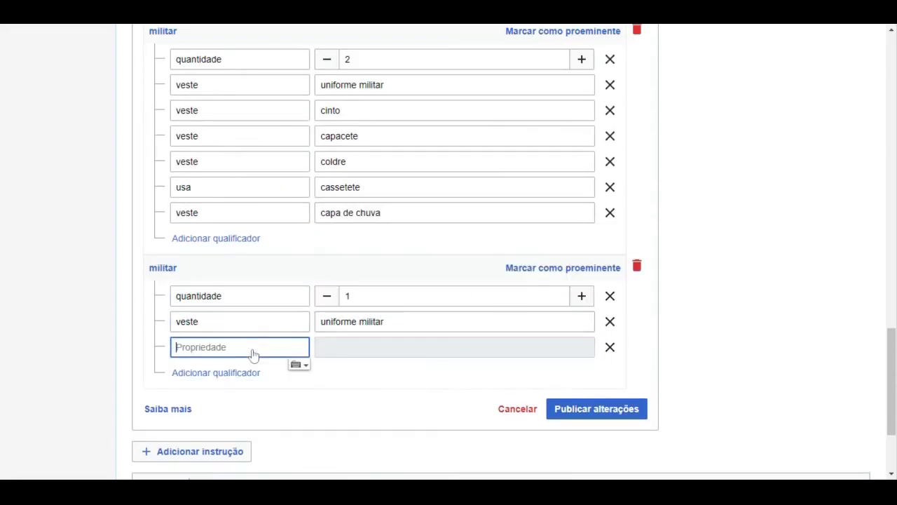
{"action": "type", "text": "veste"}
{"action": "key", "text": "Return"}
{"action": "type", "text": "cinto"}
{"action": "key", "text": "Return"}
- Add "veste" qualifiers with the values "capacete" and "coldre" to the third "militar" item
{"action": "left_click", "coordinate": [224, 372]}
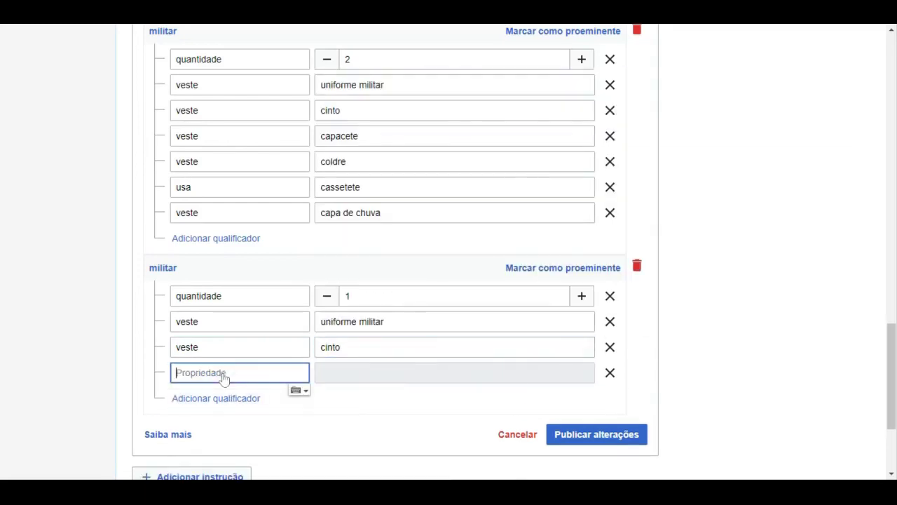
{"action": "type", "text": "veste"}
{"action": "key", "text": "Return"}
{"action": "type", "text": "capacete"}
{"action": "key", "text": "Return"}
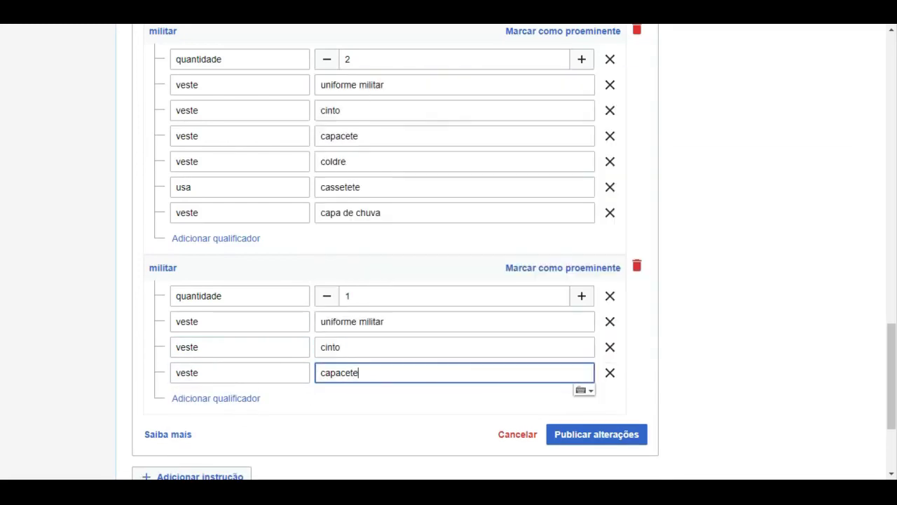
{"action": "left_click", "coordinate": [249, 398]}
{"action": "type", "text": "veste"}
{"action": "key", "text": "Return"}
{"action": "type", "text": "coldre"}
{"action": "key", "text": "Return"}
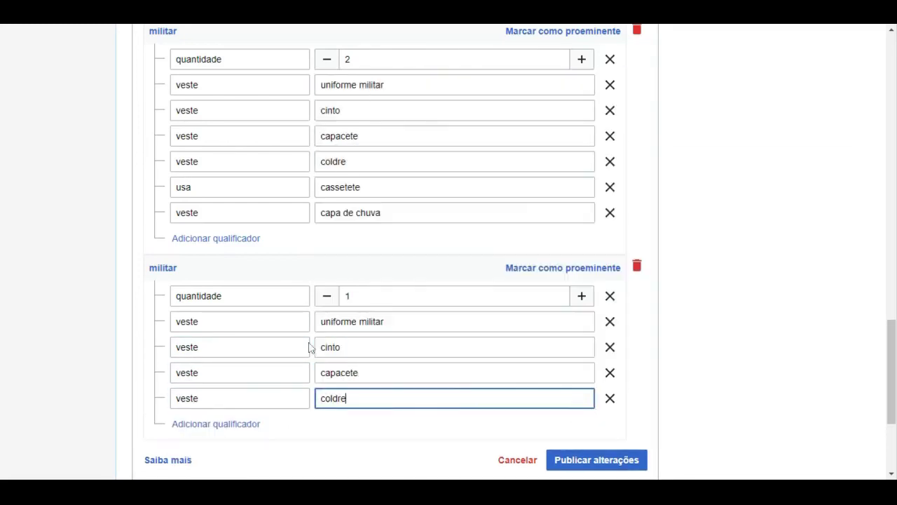
- Add "usa" qualifiers with the values "cassetete" and "bicicleta" to the third "militar" item
{"action": "left_click", "coordinate": [230, 425]}
{"action": "type", "text": "usa"}
{"action": "left_click", "coordinate": [290, 114]}
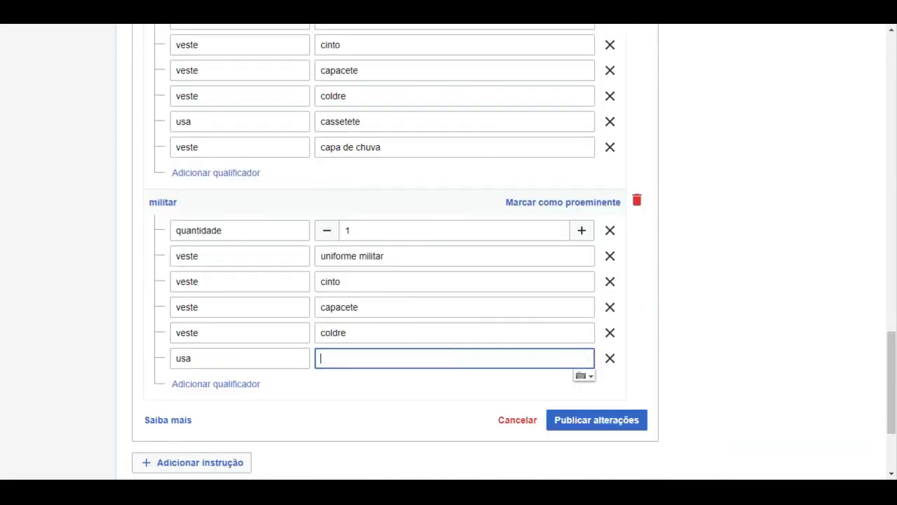
{"action": "type", "text": "cassetete"}
{"action": "key", "text": "Return"}
{"action": "left_click", "coordinate": [232, 384]}
{"action": "type", "text": "usa"}
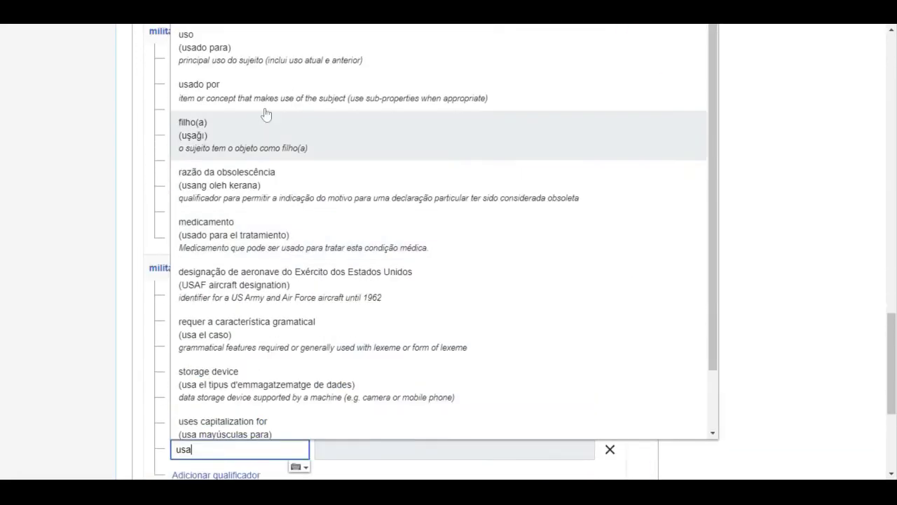
{"action": "key", "text": "Return"}
{"action": "type", "text": "bicicleta"}
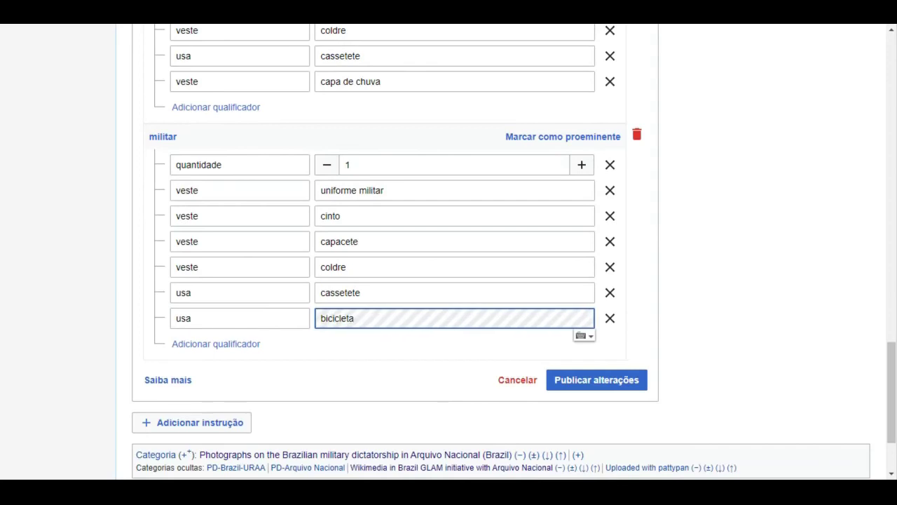
{"action": "left_click", "coordinate": [415, 118]}
- Add a fourth "militar" depicted item, described as the generic term for armed forces members, with a "quantidade" qualifier of 1
{"action": "scroll", "coordinate": [288, 344], "scroll_direction": "up", "scroll_amount": 15}
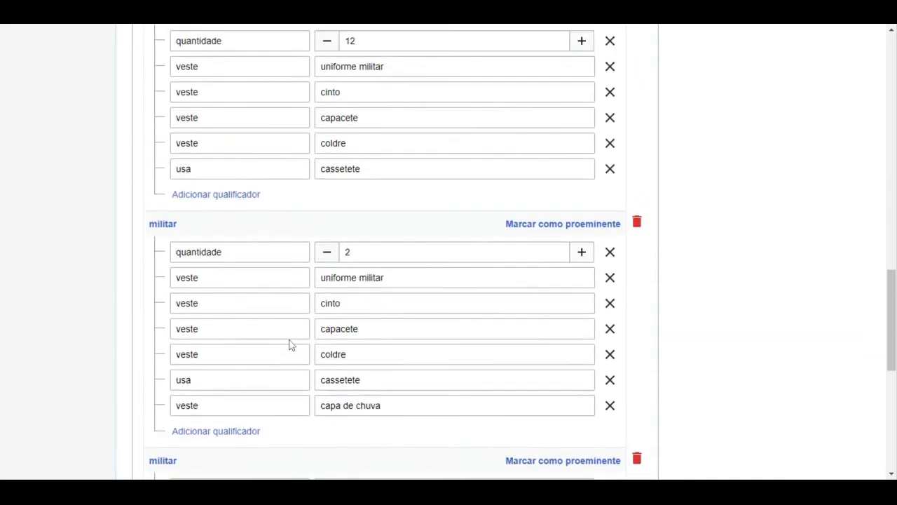
{"action": "left_click", "coordinate": [168, 190]}
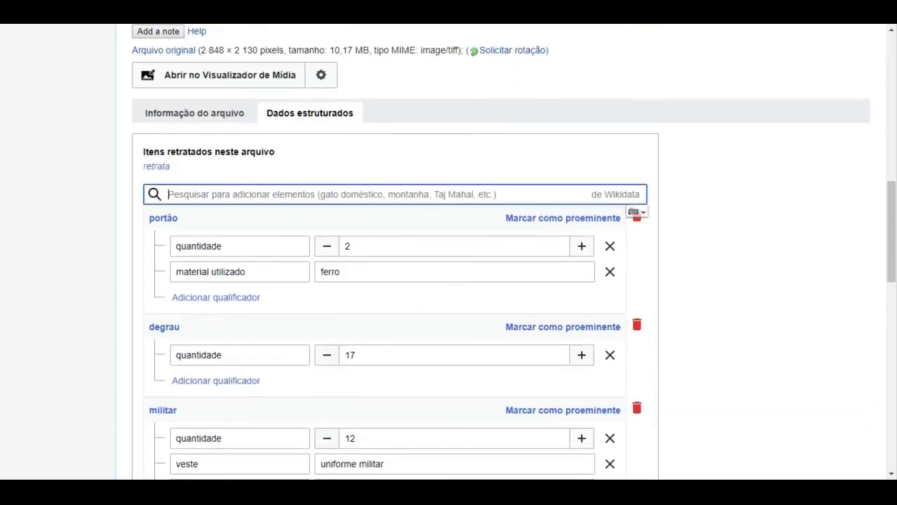
{"action": "type", "text": "militar"}
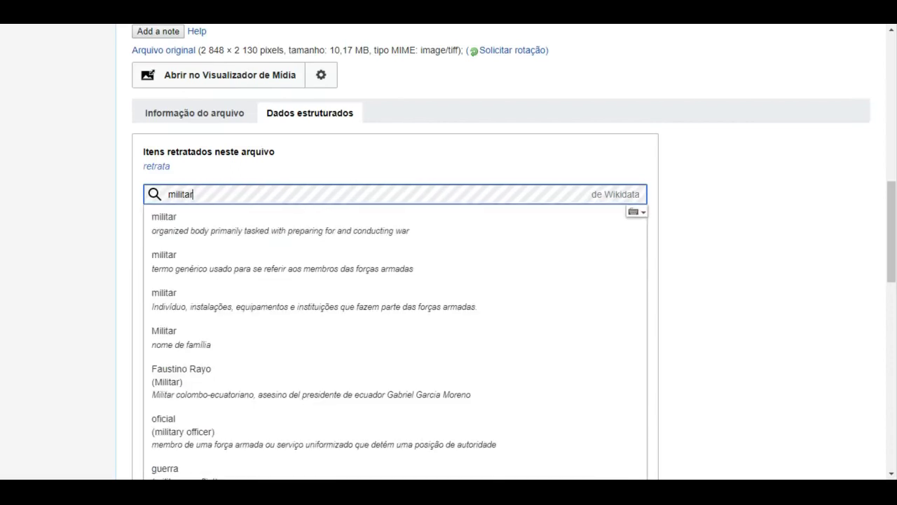
{"action": "left_click", "coordinate": [238, 262]}
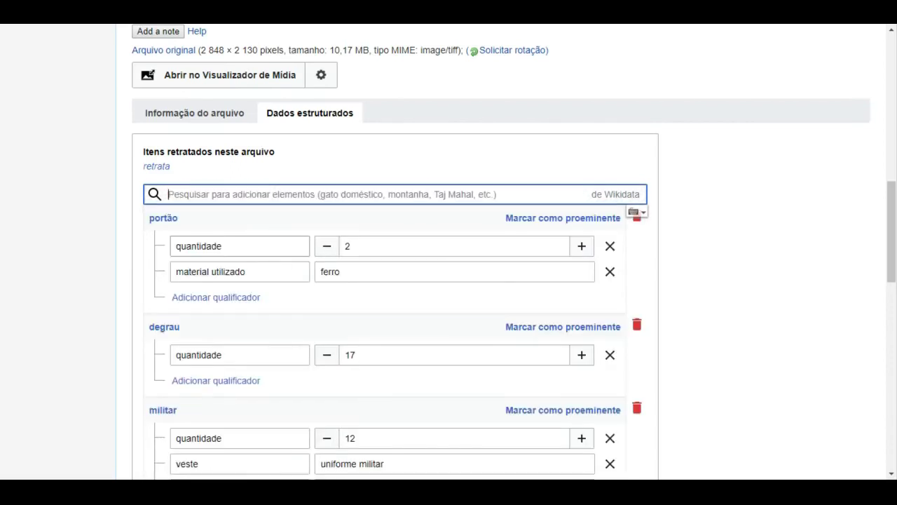
{"action": "scroll", "coordinate": [64, 279], "scroll_direction": "down", "scroll_amount": 15}
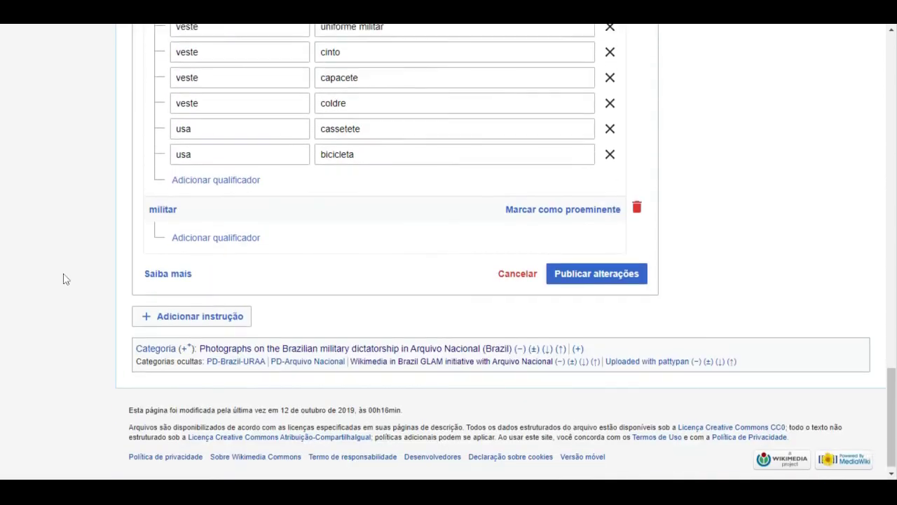
{"action": "scroll", "coordinate": [193, 233], "scroll_direction": "up", "scroll_amount": 2}
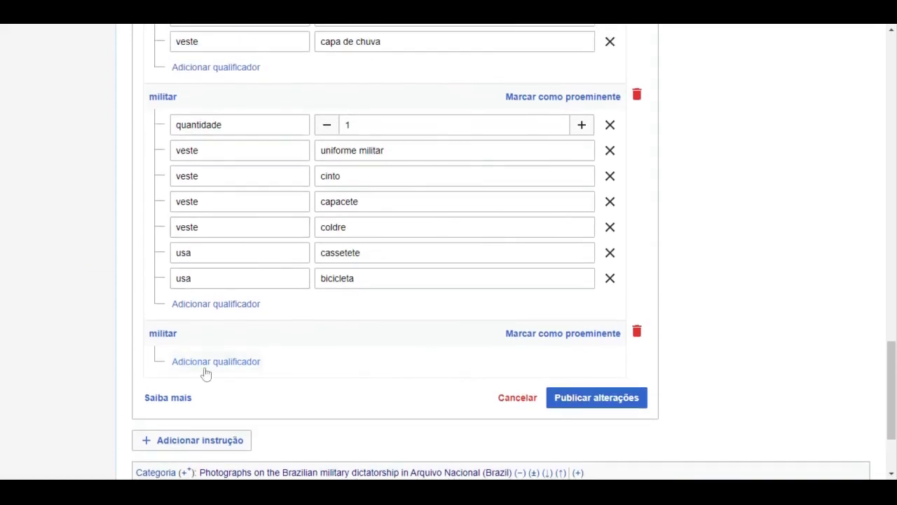
{"action": "left_click", "coordinate": [205, 363]}
{"action": "type", "text": "quantidade"}
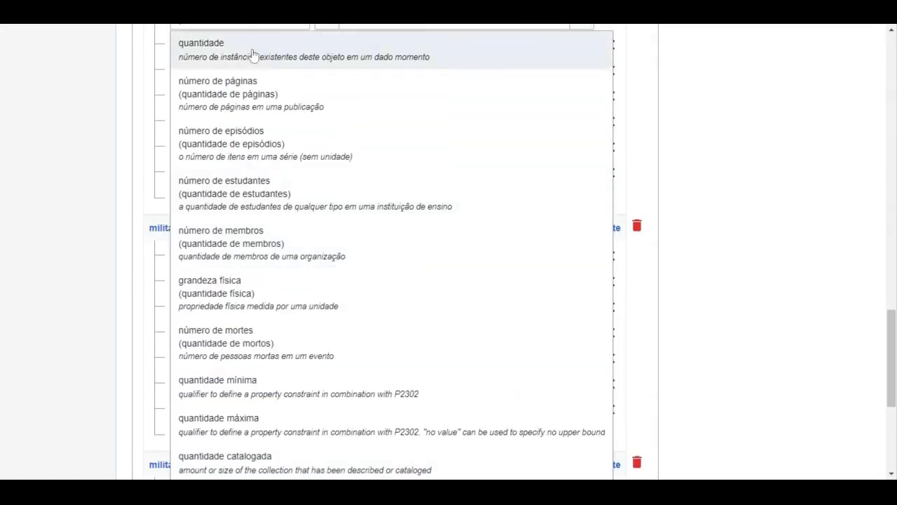
{"action": "left_click", "coordinate": [255, 54]}
- Add "veste" qualifiers with the values "uniforme militar" and "cinto" to the fourth "militar" item
{"action": "left_click", "coordinate": [252, 321]}
{"action": "type", "text": "veste"}
{"action": "key", "text": "Return"}
{"action": "type", "text": "uniforme militar"}
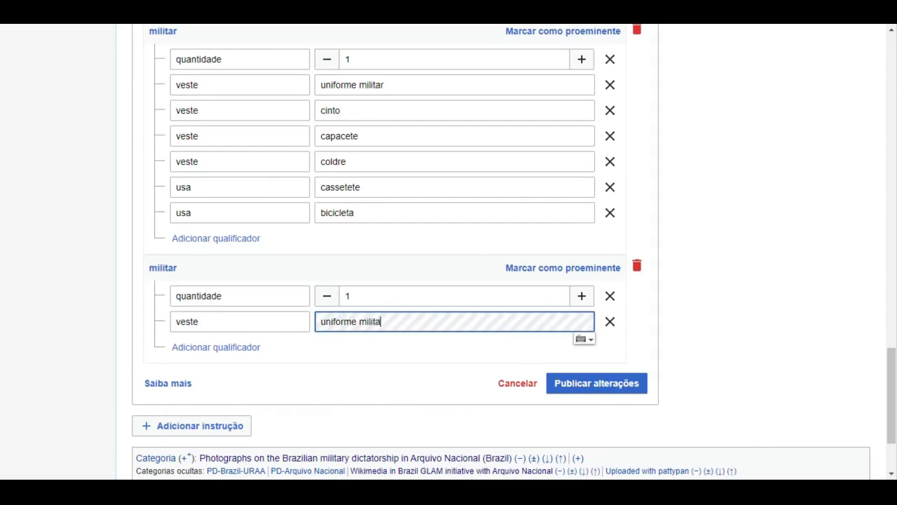
{"action": "left_click", "coordinate": [255, 348]}
{"action": "type", "text": "veste"}
{"action": "key", "text": "Return"}
{"action": "type", "text": "cinto"}
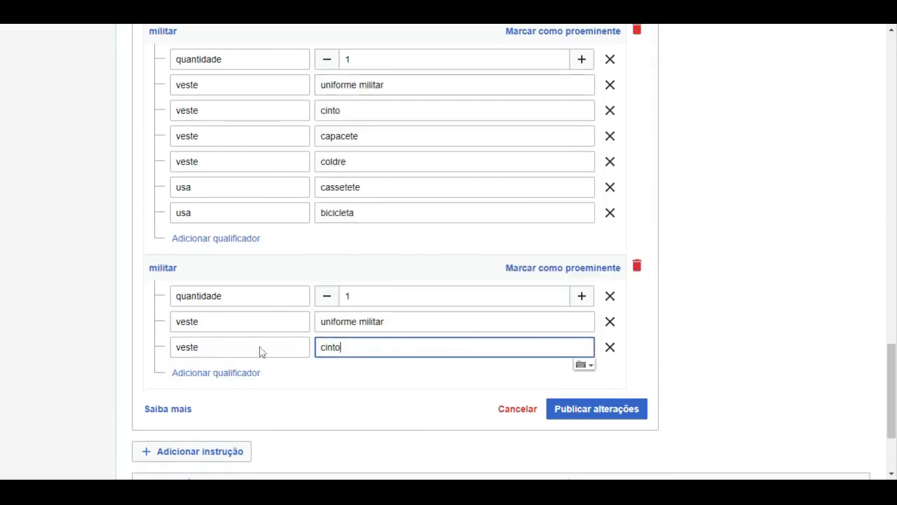
- Add "veste" qualifiers with the values "capacete" and "coldre" to the fourth "militar" item
{"action": "left_click", "coordinate": [230, 373]}
{"action": "type", "text": "veste"}
{"action": "key", "text": "Return"}
{"action": "type", "text": "capacete"}
{"action": "left_click", "coordinate": [243, 399]}
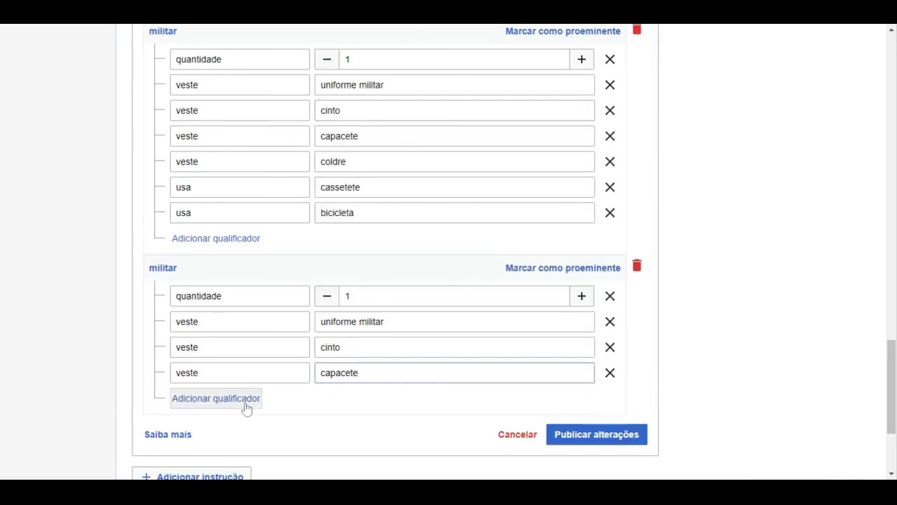
{"action": "type", "text": "veste"}
{"action": "key", "text": "Return"}
{"action": "type", "text": "coldre"}
- Add "usa" qualifiers with the values "cassetete" and "automóvel" to the fourth "militar" item and publish the depicted items
{"action": "left_click", "coordinate": [206, 423]}
{"action": "type", "text": "usa"}
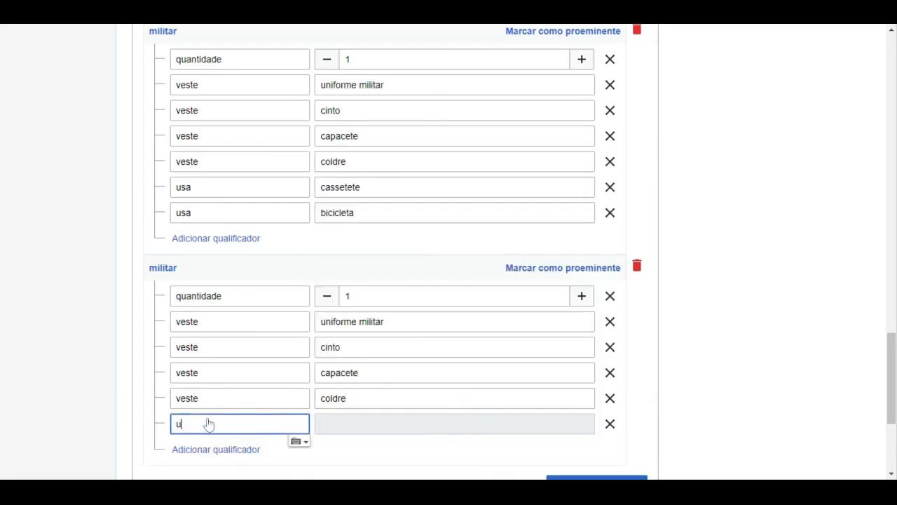
{"action": "key", "text": "Return"}
{"action": "type", "text": "cassetete"}
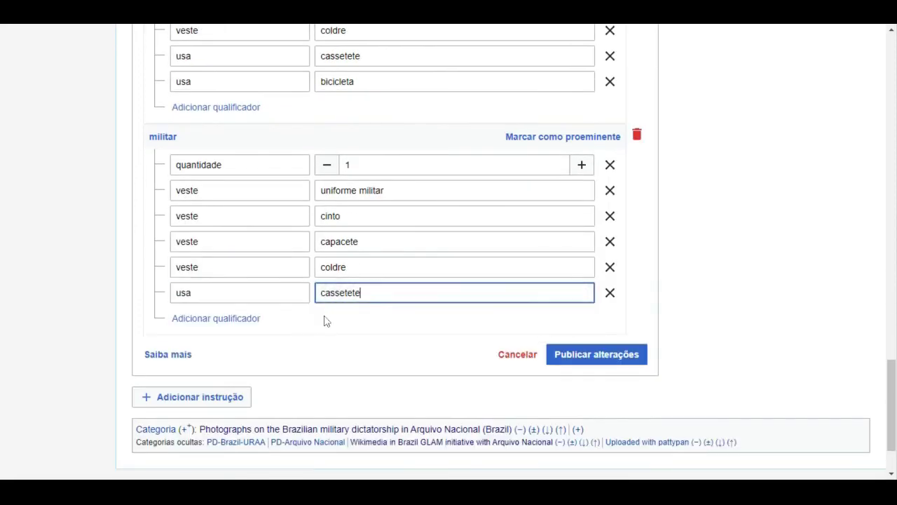
{"action": "left_click", "coordinate": [236, 318]}
{"action": "type", "text": "usa"}
{"action": "key", "text": "Return"}
{"action": "type", "text": "automóvel"}
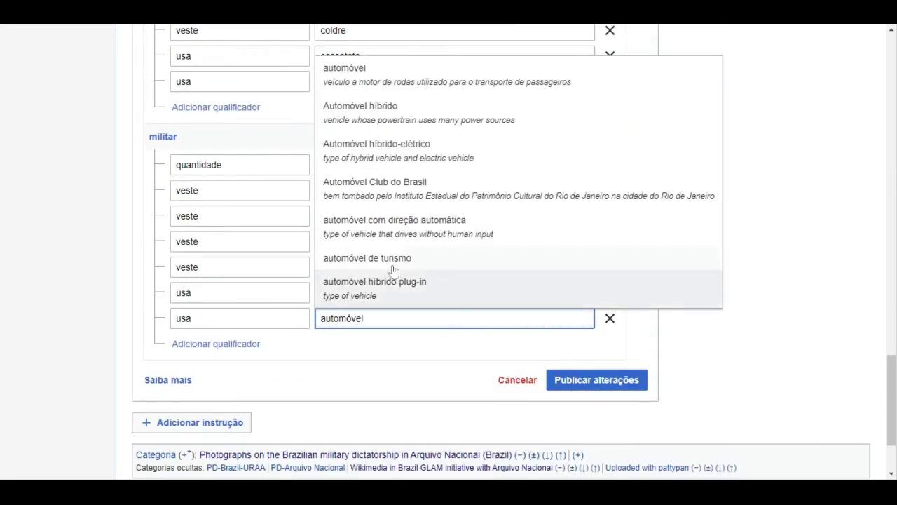
{"action": "key", "text": "Return"}
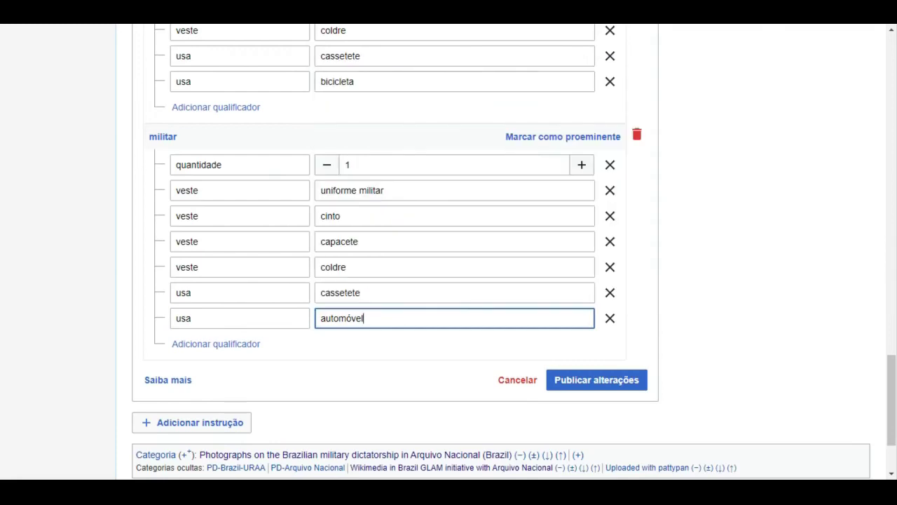
{"action": "left_click", "coordinate": [621, 382]}
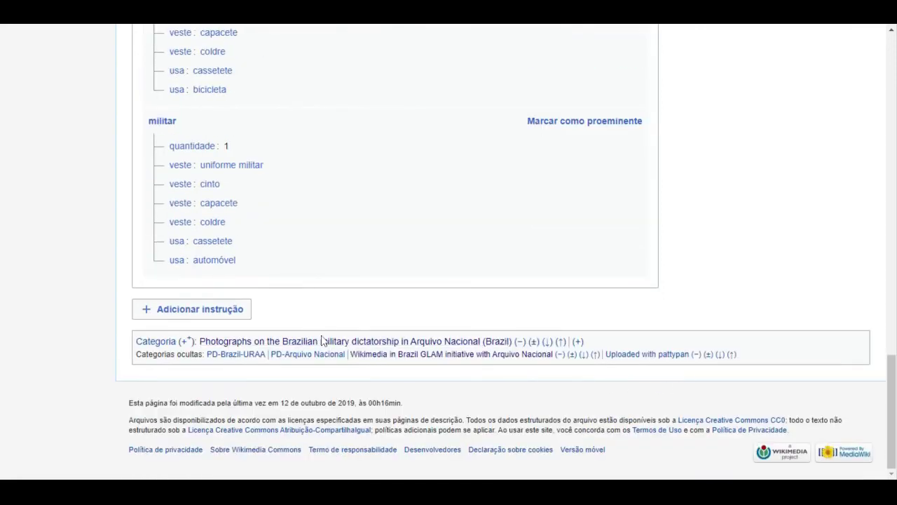
- Add a "licença" statement with the value "domínio público" and publish it
{"action": "left_click", "coordinate": [233, 312]}
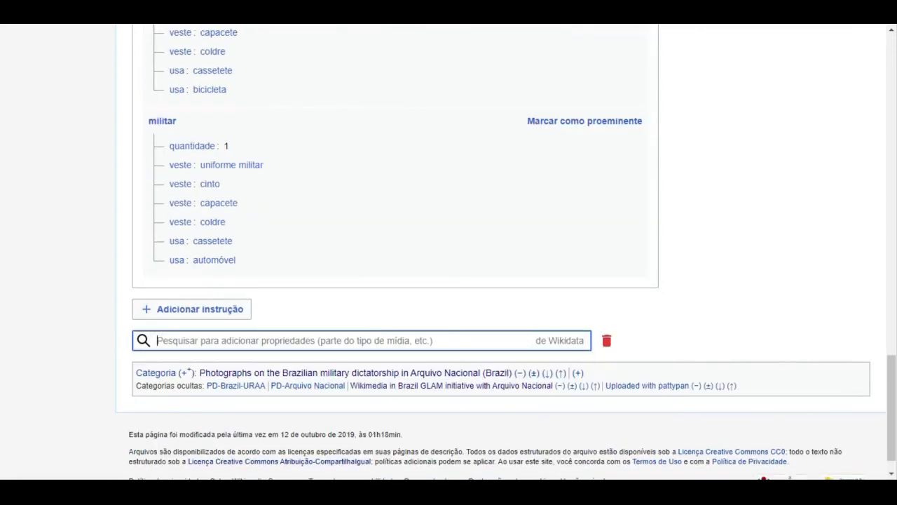
{"action": "type", "text": "licença"}
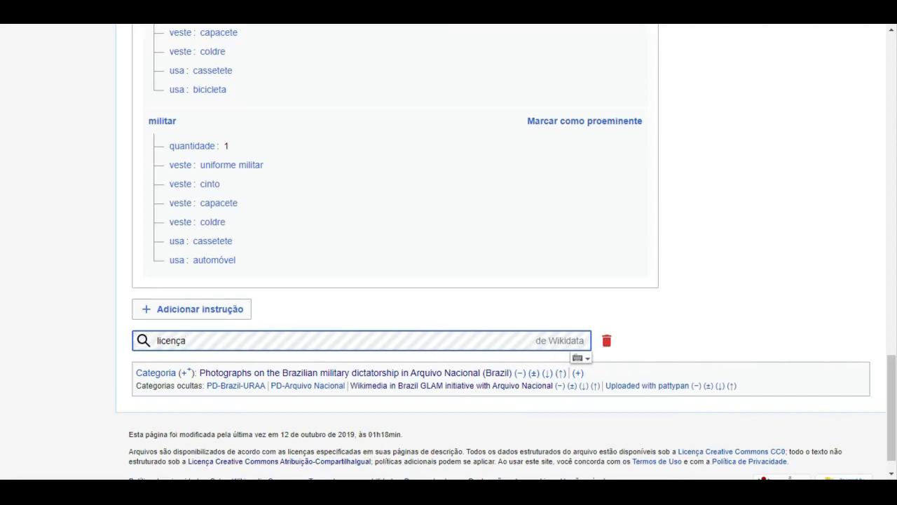
{"action": "left_click", "coordinate": [242, 346]}
{"action": "type", "text": "Do"}
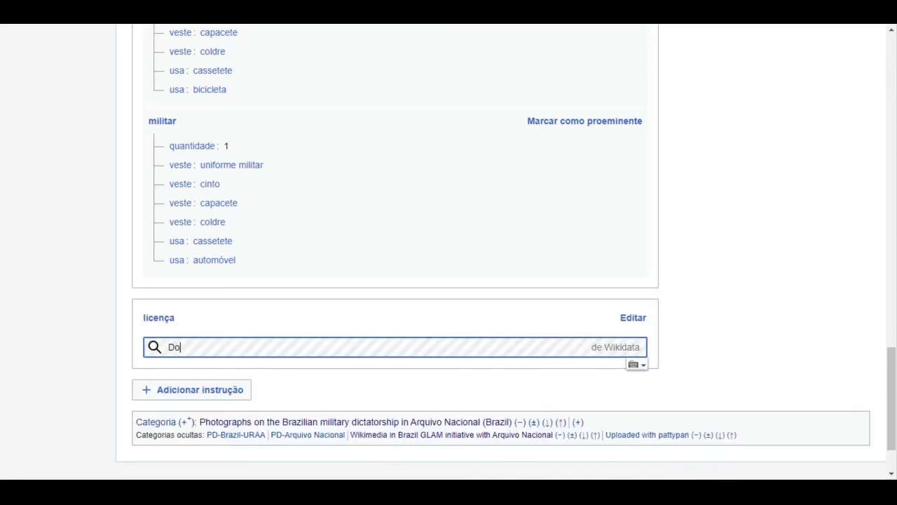
{"action": "type", "text": "mínio público"}
{"action": "key", "text": "Return"}
{"action": "left_click", "coordinate": [597, 433]}
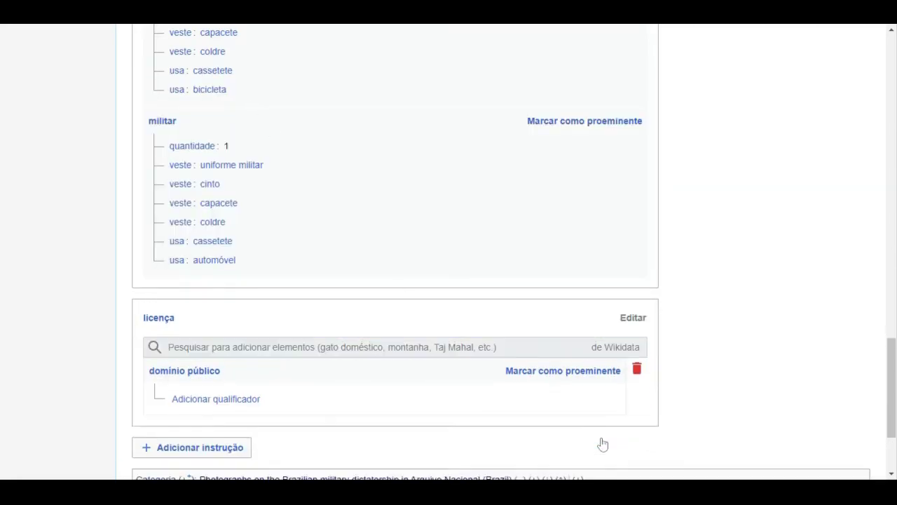
- Add and publish a "localização atual" statement with the value "Arquivo Nacional", the national archive of Brazil
{"action": "left_click", "coordinate": [199, 416]}
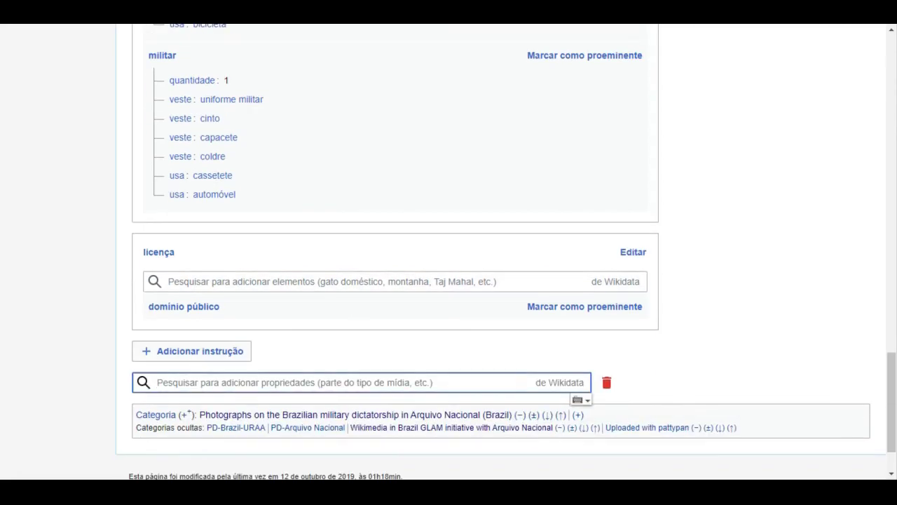
{"action": "type", "text": "localização atual"}
{"action": "left_click", "coordinate": [364, 354]}
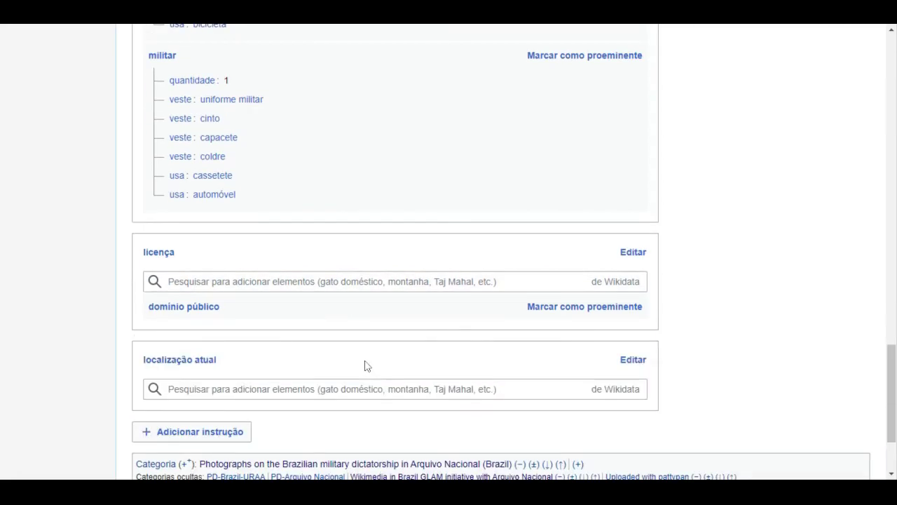
{"action": "type", "text": "Arquivo Nacional"}
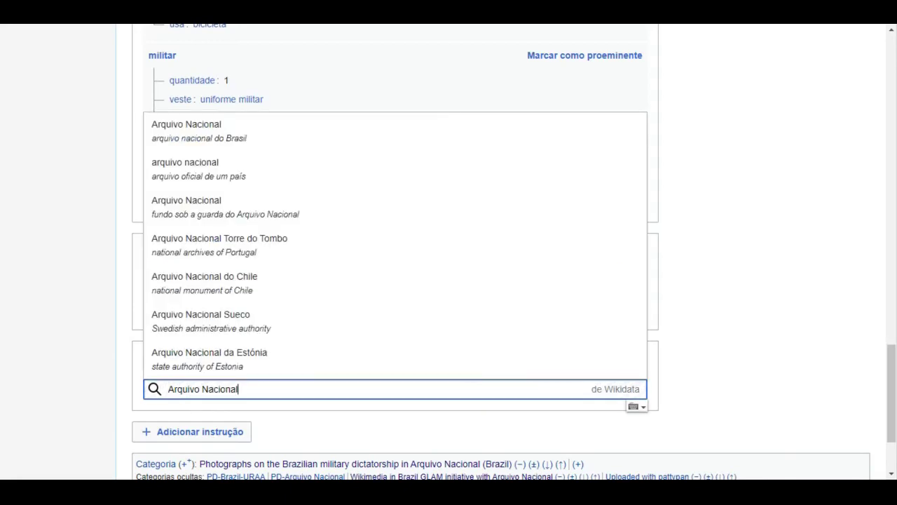
{"action": "left_click", "coordinate": [286, 135]}
{"action": "scroll", "coordinate": [483, 427], "scroll_direction": "down", "scroll_amount": 1}
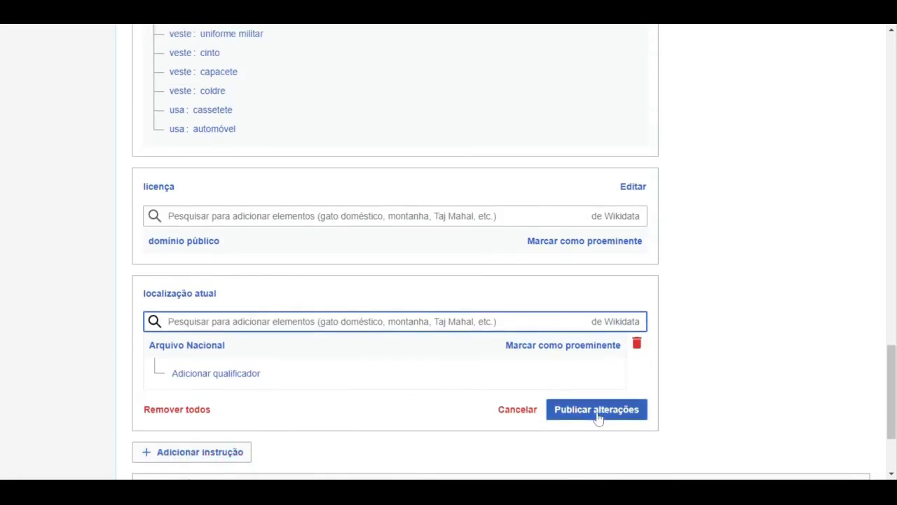
{"action": "left_click", "coordinate": [596, 413]}
- Add and publish a "coleção" statement with the value "Correio da Manhã", the fonds held by the Arquivo Nacional
{"action": "scroll", "coordinate": [408, 367], "scroll_direction": "down", "scroll_amount": 1}
{"action": "left_click", "coordinate": [236, 327]}
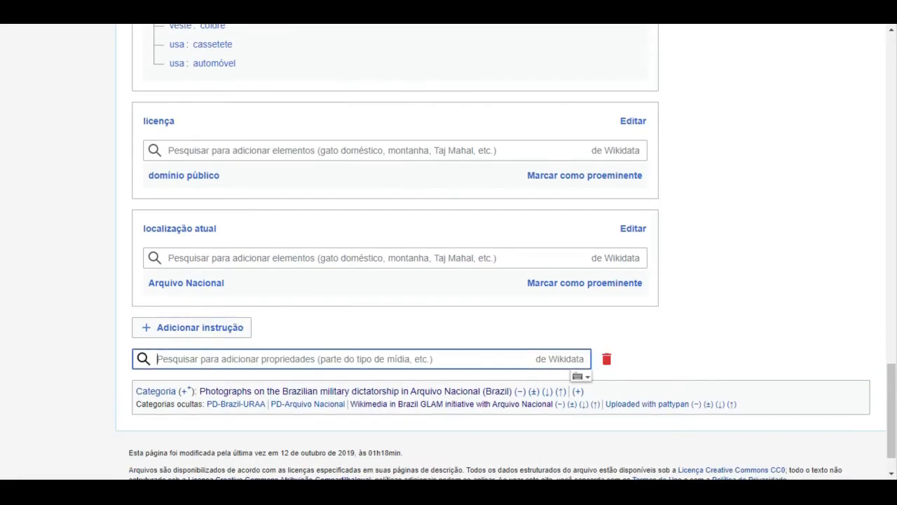
{"action": "type", "text": "coleção"}
{"action": "left_click", "coordinate": [263, 305]}
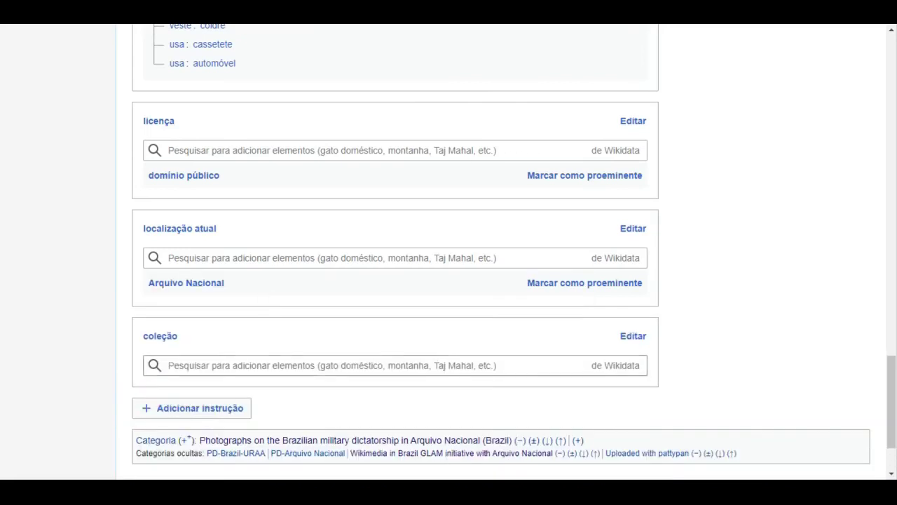
{"action": "type", "text": "Correio da Manhã"}
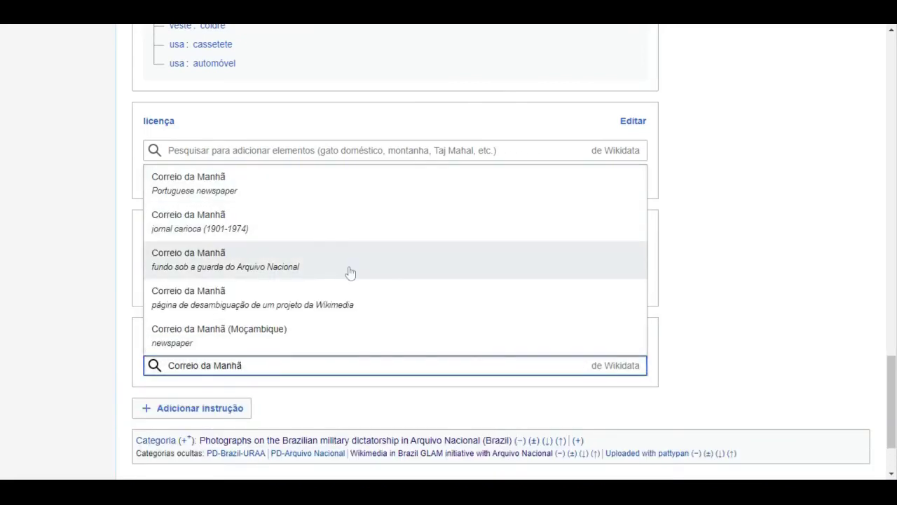
{"action": "left_click", "coordinate": [351, 273]}
{"action": "left_click", "coordinate": [596, 451]}
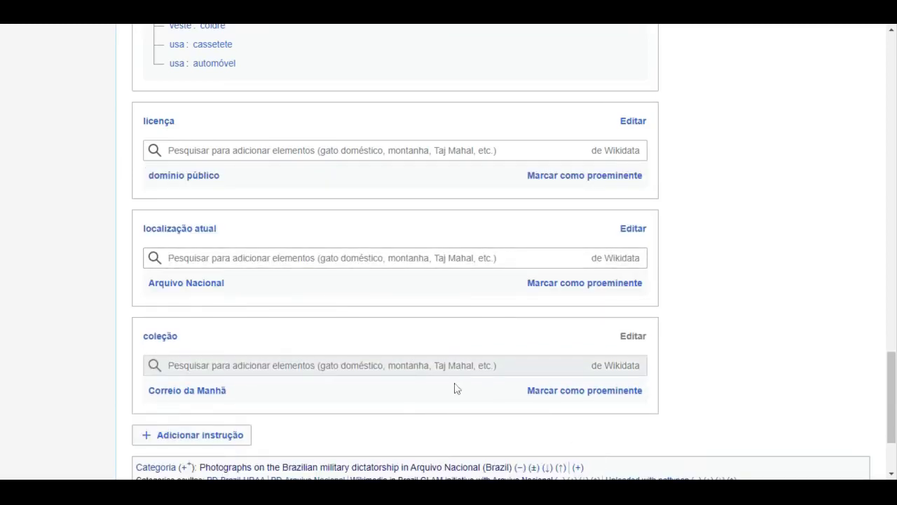
{"action": "scroll", "coordinate": [336, 318], "scroll_direction": "down", "scroll_amount": 3}
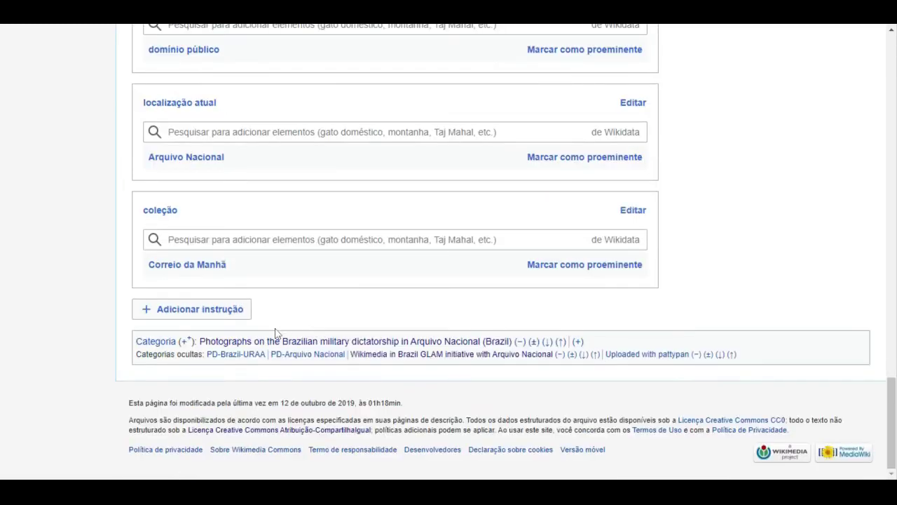